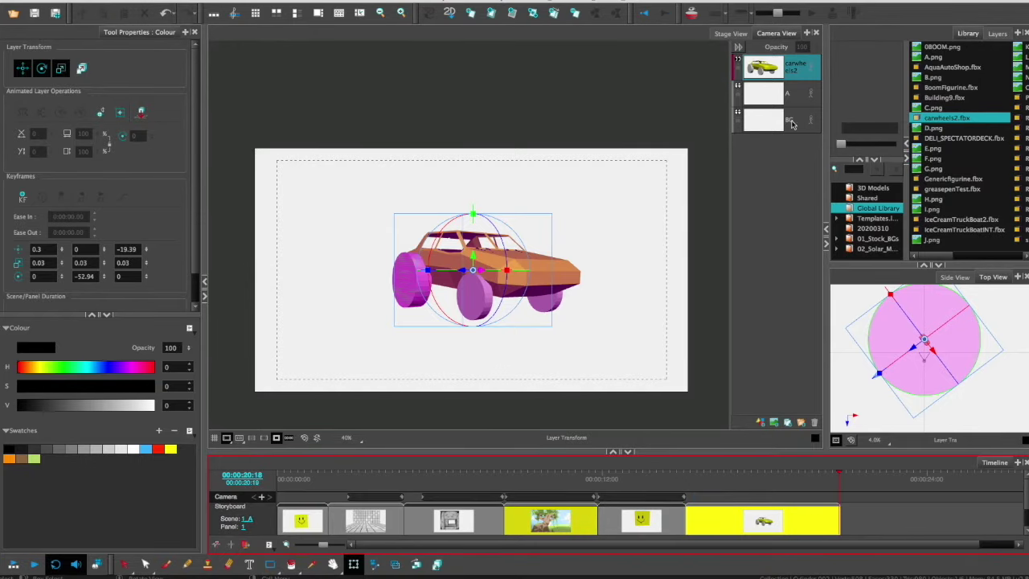
- Rotate the car and push it back to the frame's left edge, then expand its layer track
mouse_move(977, 334)
mouse_down()
mouse_move(965, 356)
mouse_move(914, 320)
mouse_move(989, 261)
mouse_up()
mouse_move(883, 291)
mouse_down()
mouse_move(853, 309)
mouse_move(940, 329)
mouse_move(866, 297)
mouse_up()
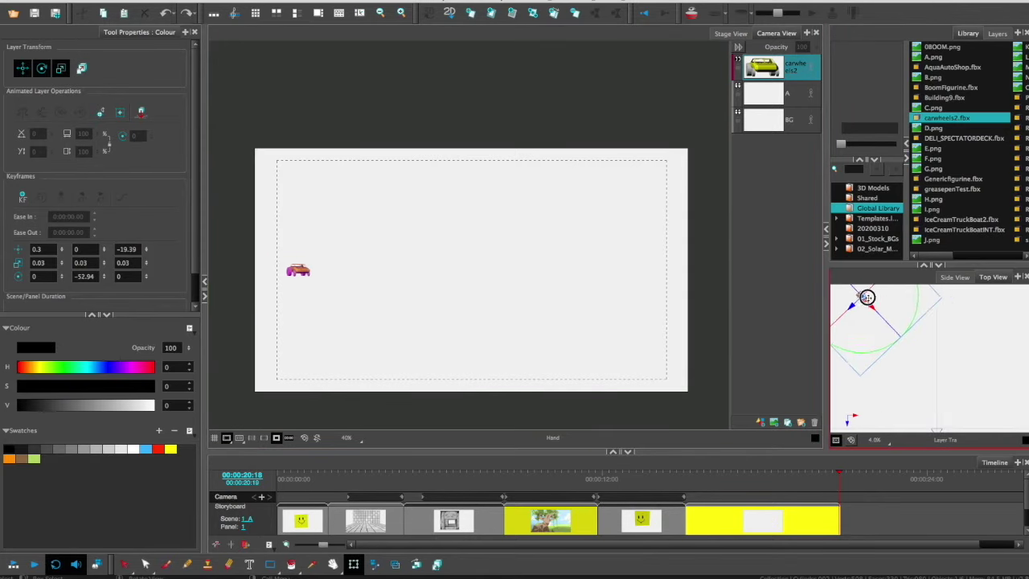
click(700, 474)
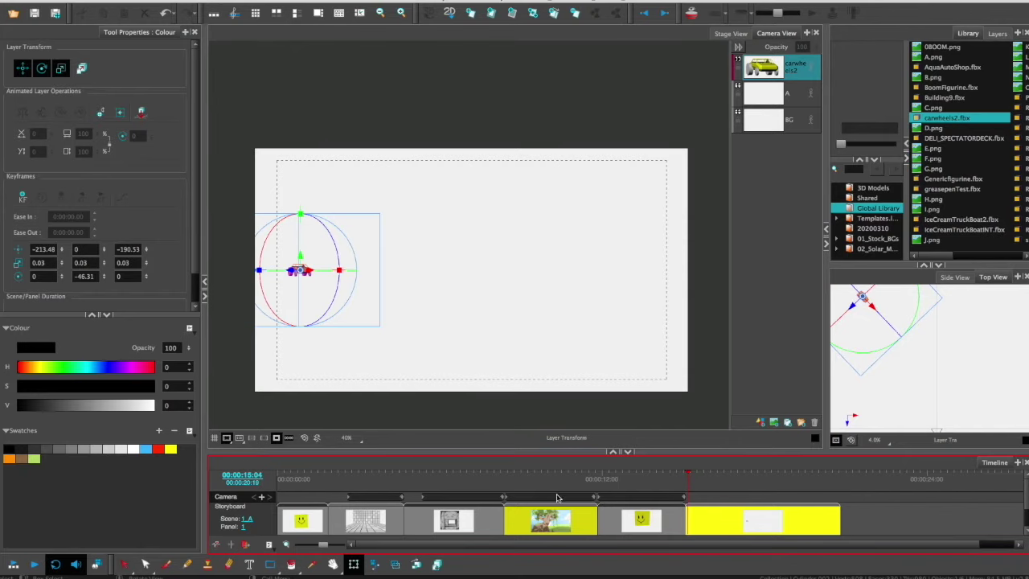
click(1026, 488)
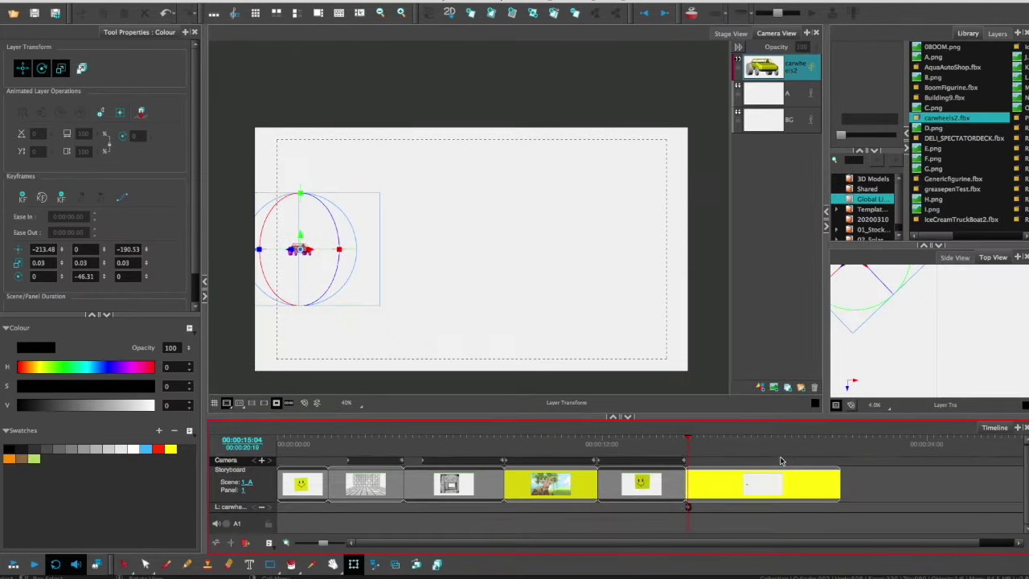
- Enable car layer animation and keyframe it driving right across the frame at panel end
click(261, 507)
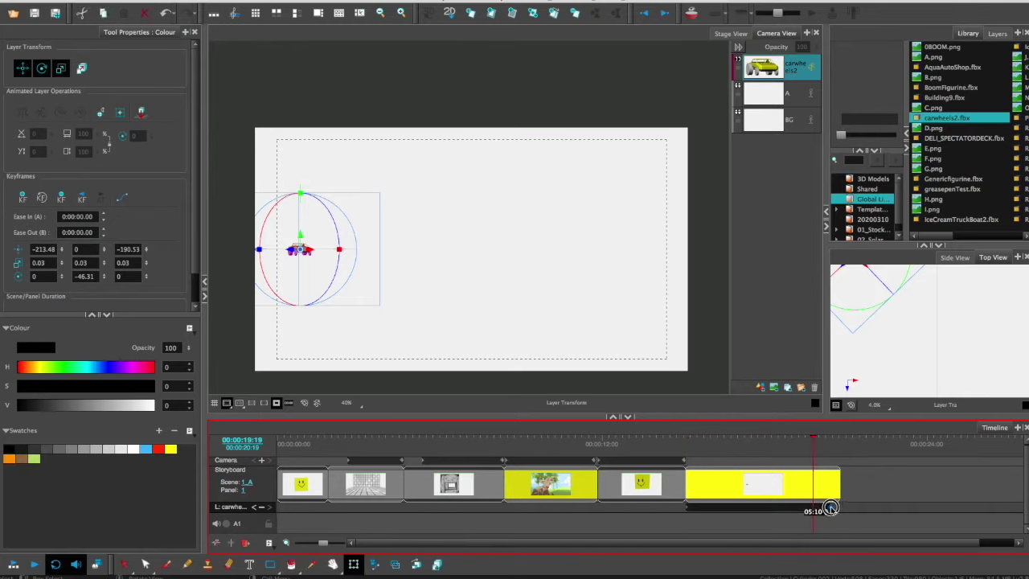
drag(829, 508, 840, 507)
drag(848, 303, 896, 349)
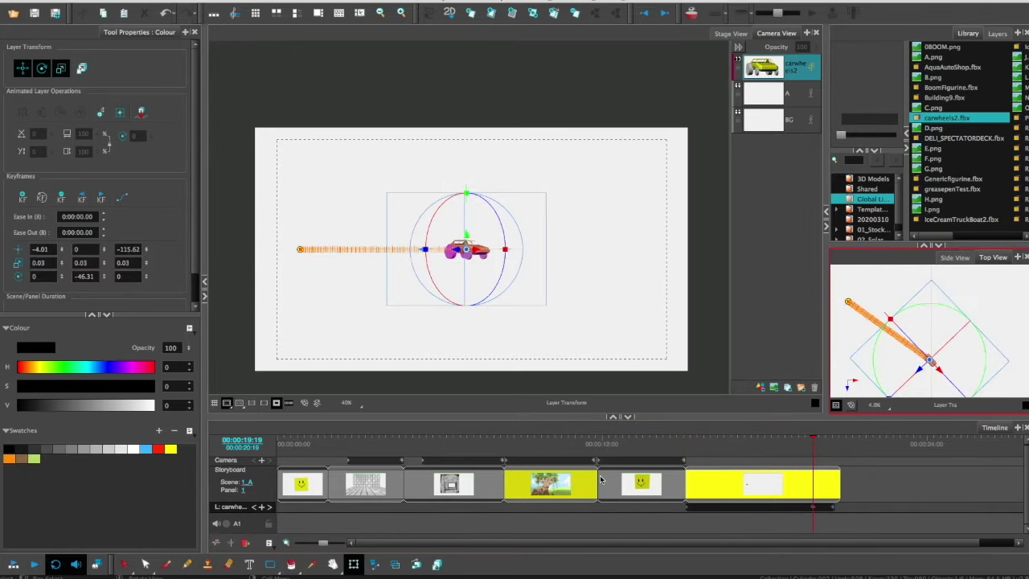
click(263, 508)
mouse_move(857, 300)
mouse_down()
mouse_move(931, 312)
mouse_move(916, 388)
mouse_move(900, 370)
mouse_up()
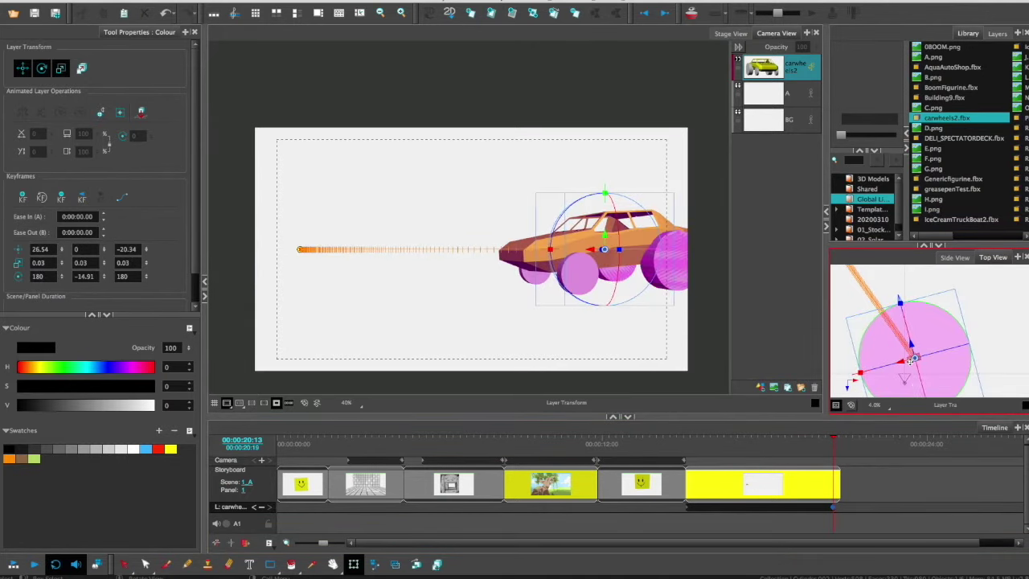
mouse_move(889, 460)
mouse_down()
mouse_move(827, 472)
mouse_move(763, 462)
mouse_up()
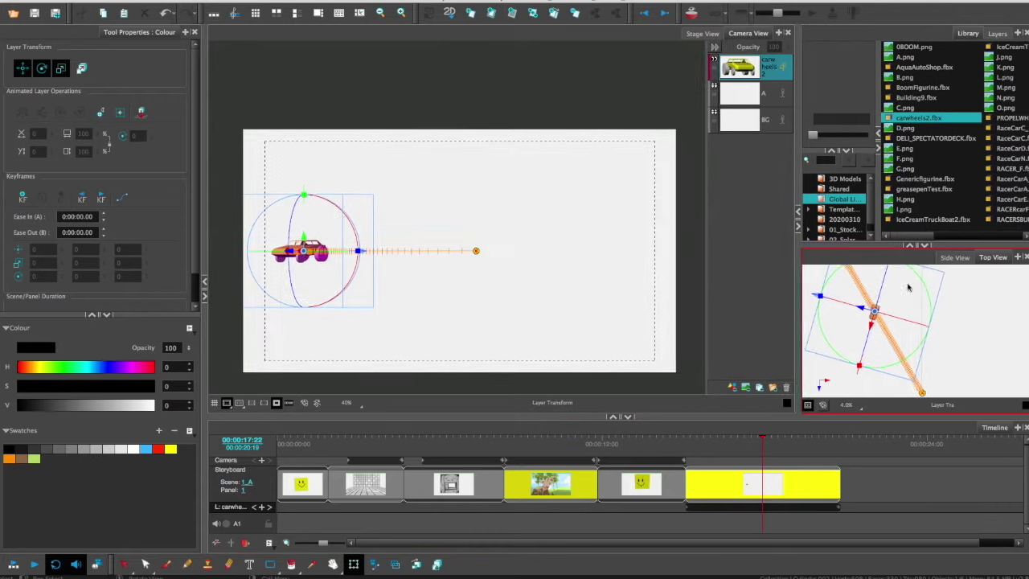
- Add mid-panel keyframes that bend the car's path and straighten its heading
drag(929, 246, 927, 81)
click(998, 33)
drag(902, 416, 903, 427)
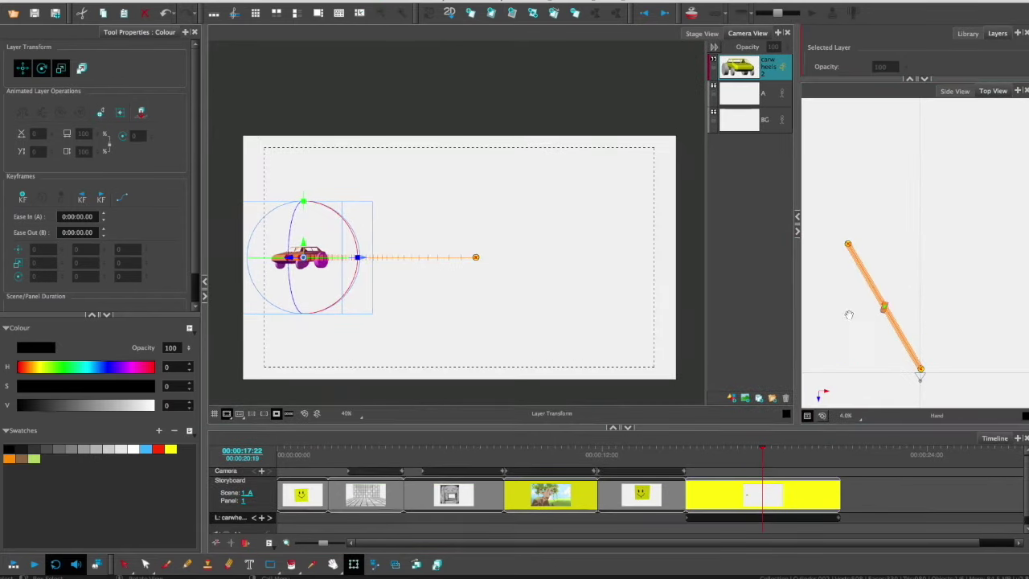
mouse_move(762, 455)
mouse_down()
mouse_move(714, 465)
mouse_move(722, 465)
mouse_up()
mouse_move(937, 270)
mouse_down()
mouse_move(955, 273)
mouse_move(955, 261)
mouse_up()
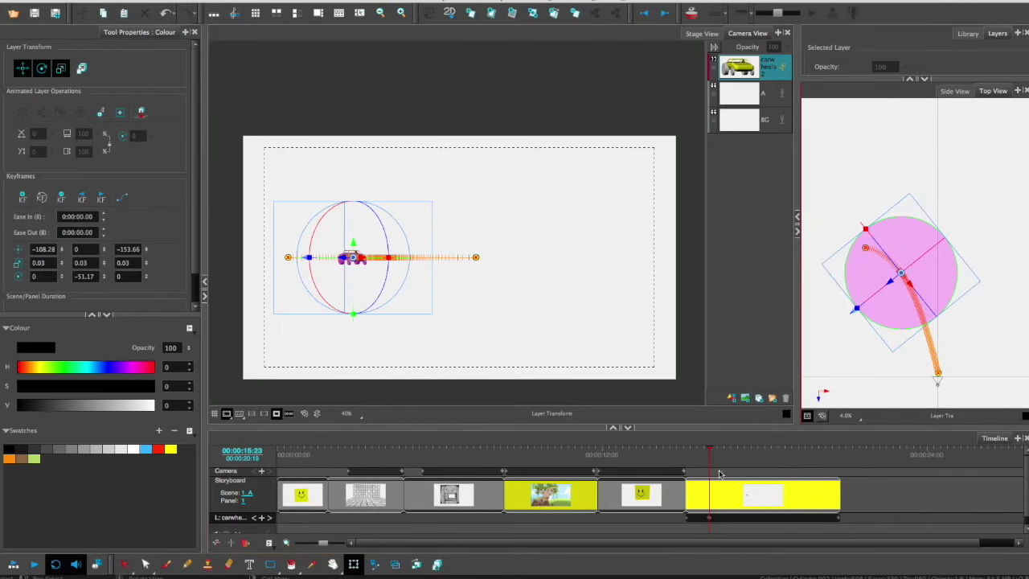
drag(720, 474, 726, 466)
mouse_move(967, 310)
mouse_down()
mouse_move(952, 318)
mouse_move(904, 294)
mouse_up()
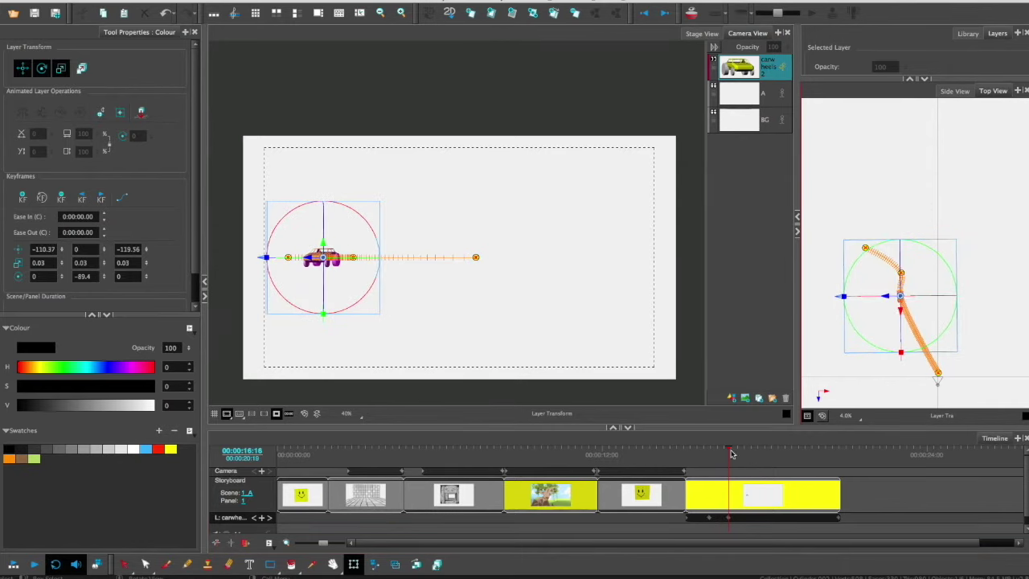
drag(731, 455, 705, 464)
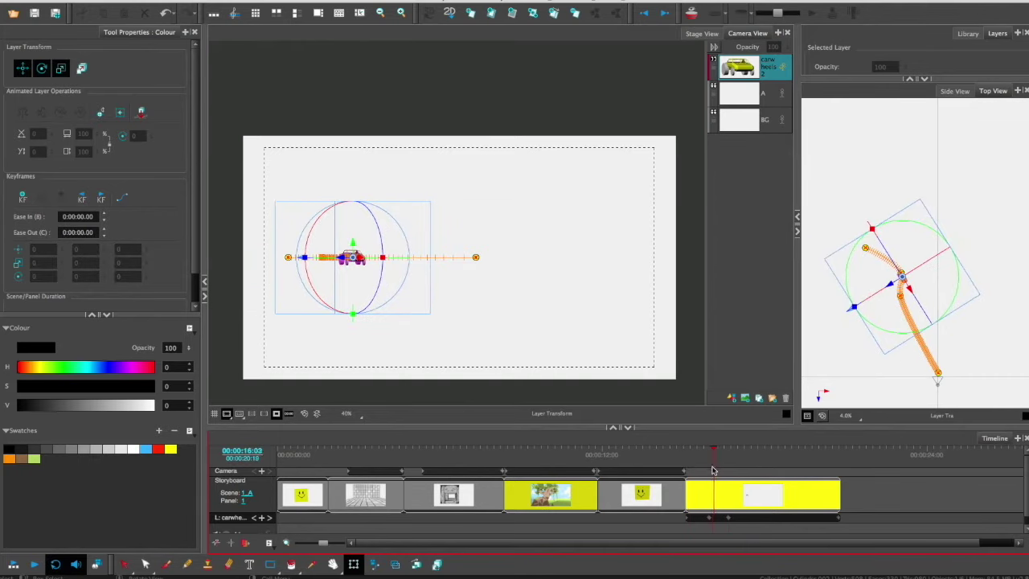
- Undo the curved path and set a new end keyframe steering the car toward the camera
key(ctrl+z)
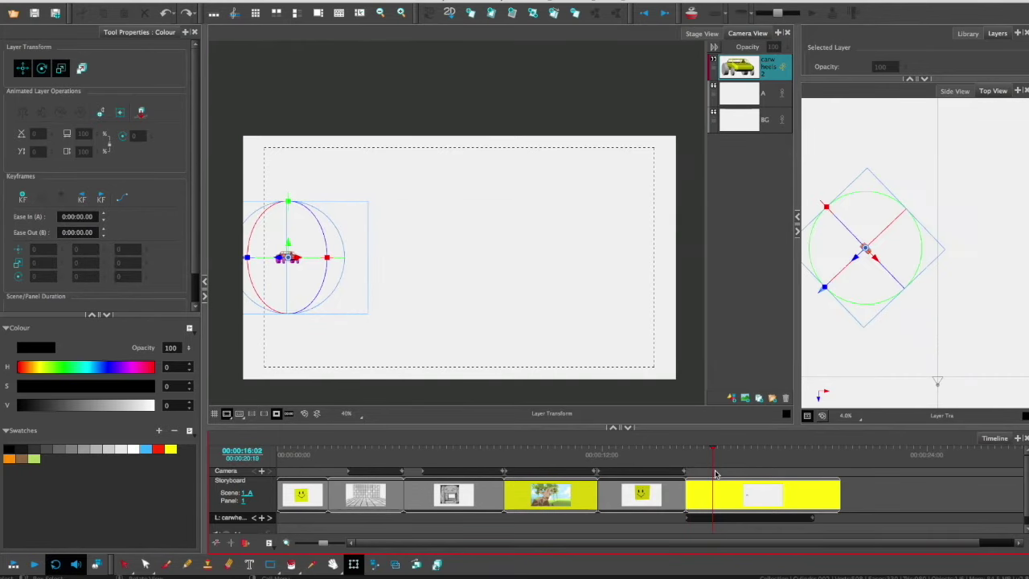
drag(892, 273, 909, 264)
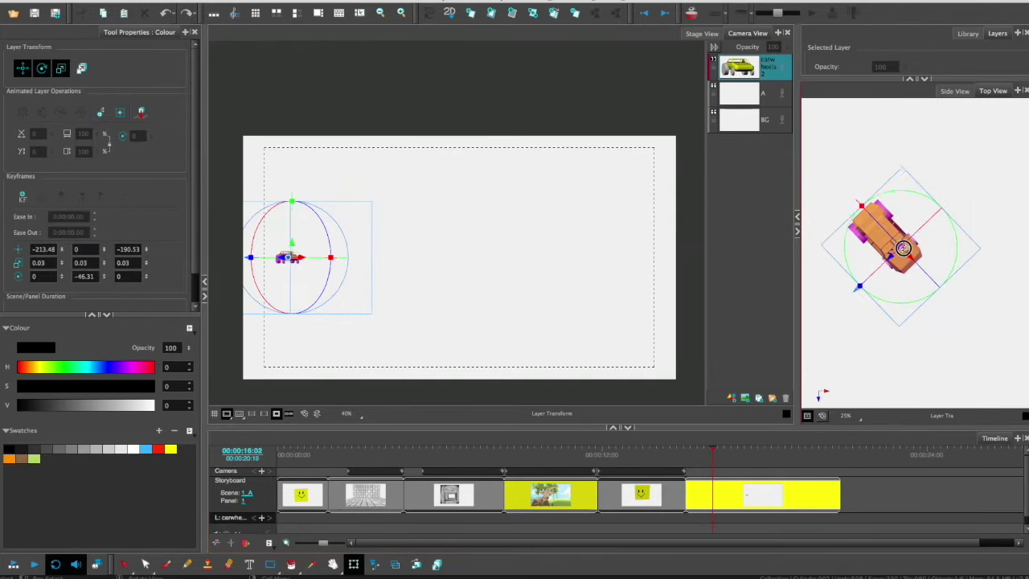
scroll(919, 308, down, 3)
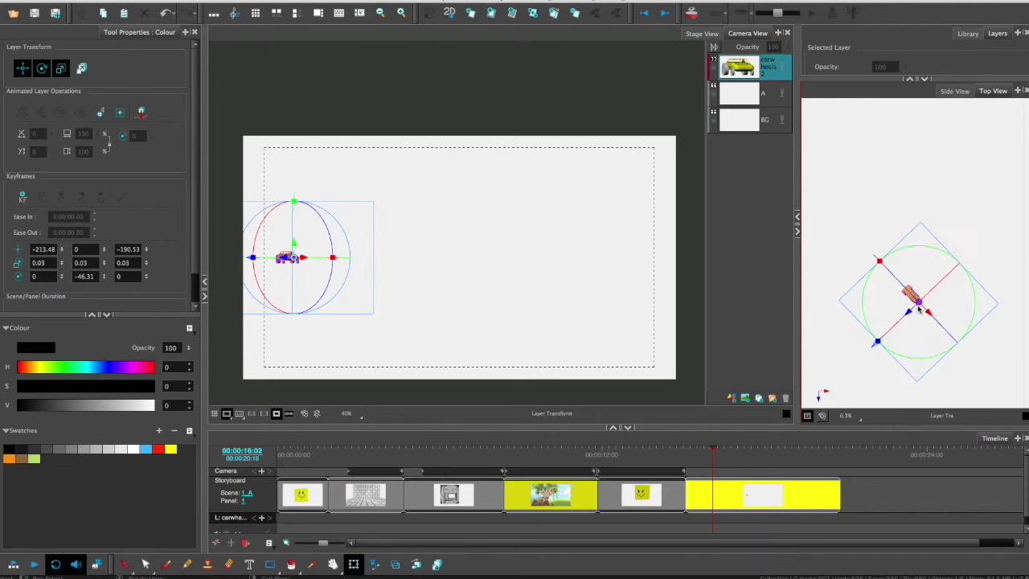
click(836, 519)
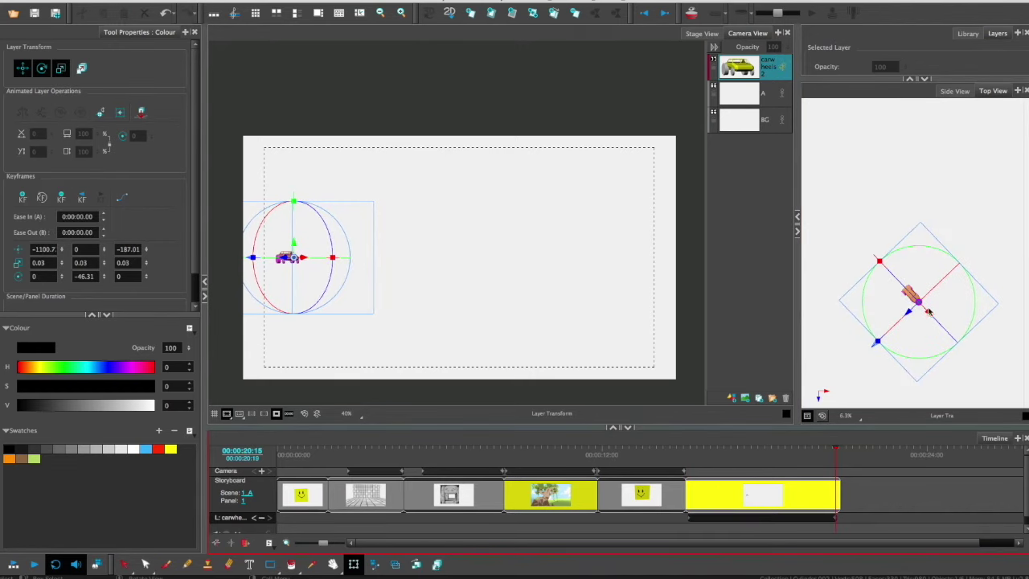
drag(929, 312, 941, 304)
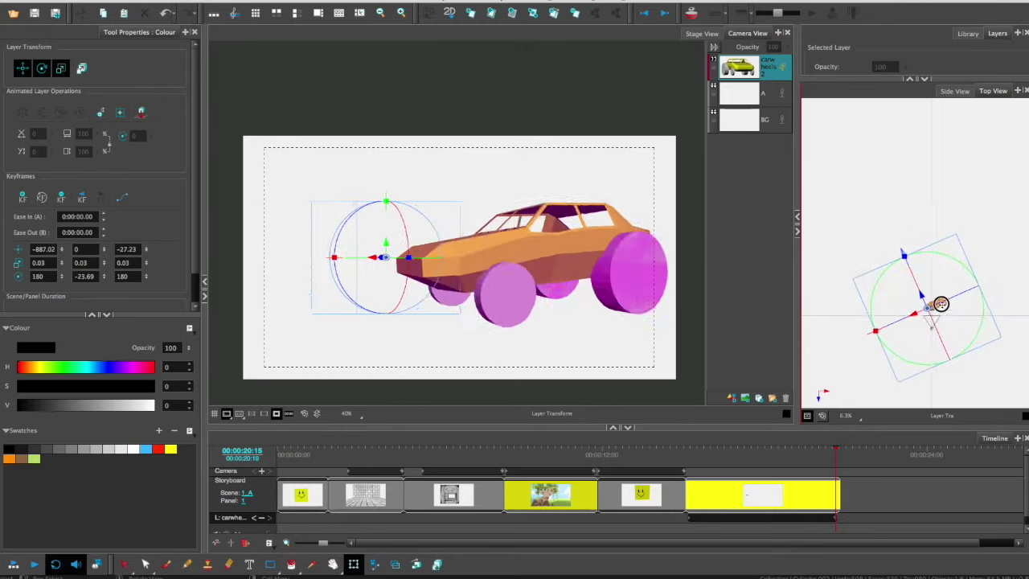
drag(941, 304, 939, 309)
- Centre and turn the car at a mid-panel keyframe, then play back the animation
click(747, 465)
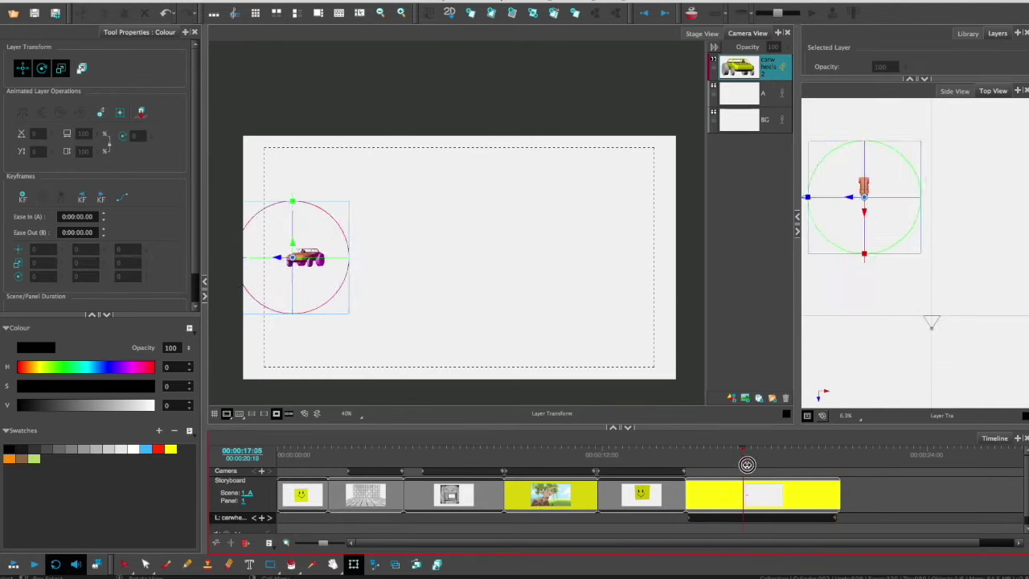
mouse_move(748, 465)
mouse_down()
mouse_move(831, 488)
mouse_move(688, 469)
mouse_up()
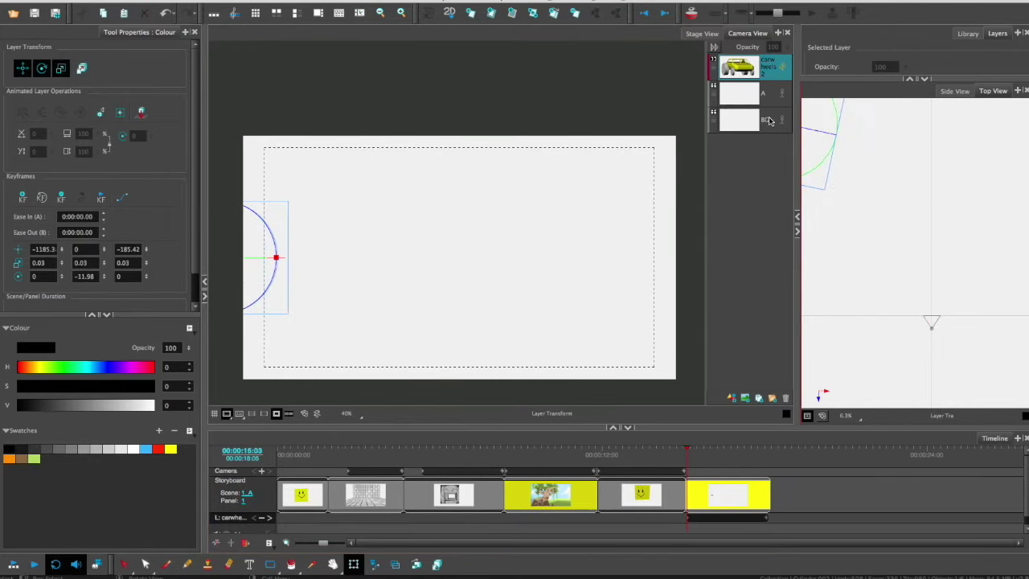
key(space)
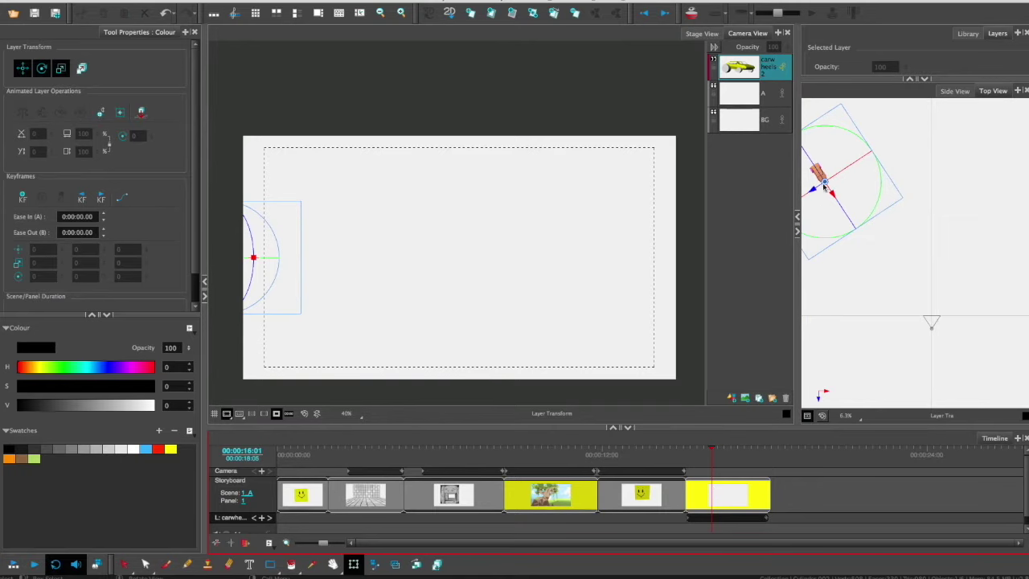
mouse_move(824, 187)
mouse_down()
mouse_move(974, 174)
mouse_move(817, 113)
mouse_up()
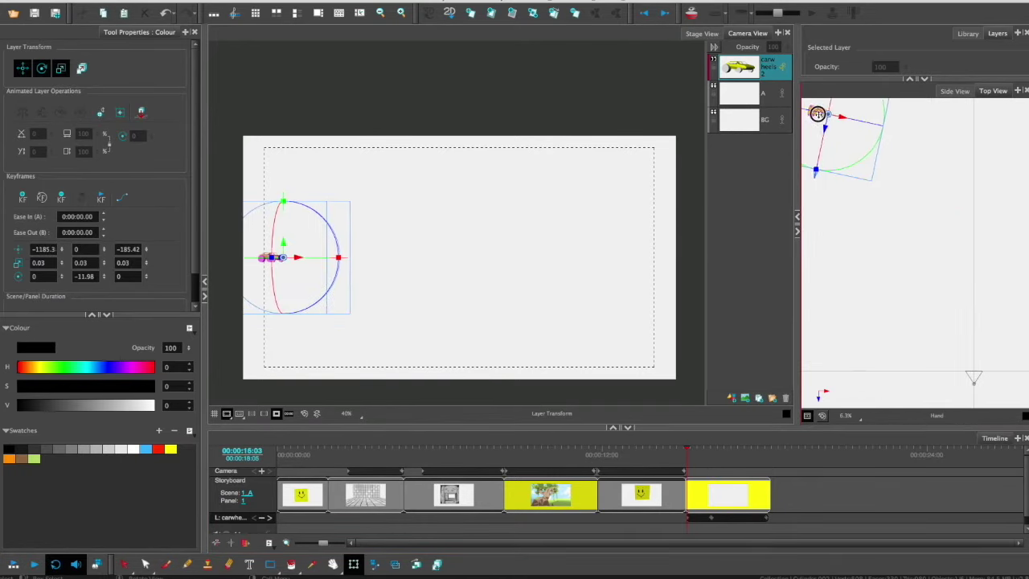
key(space)
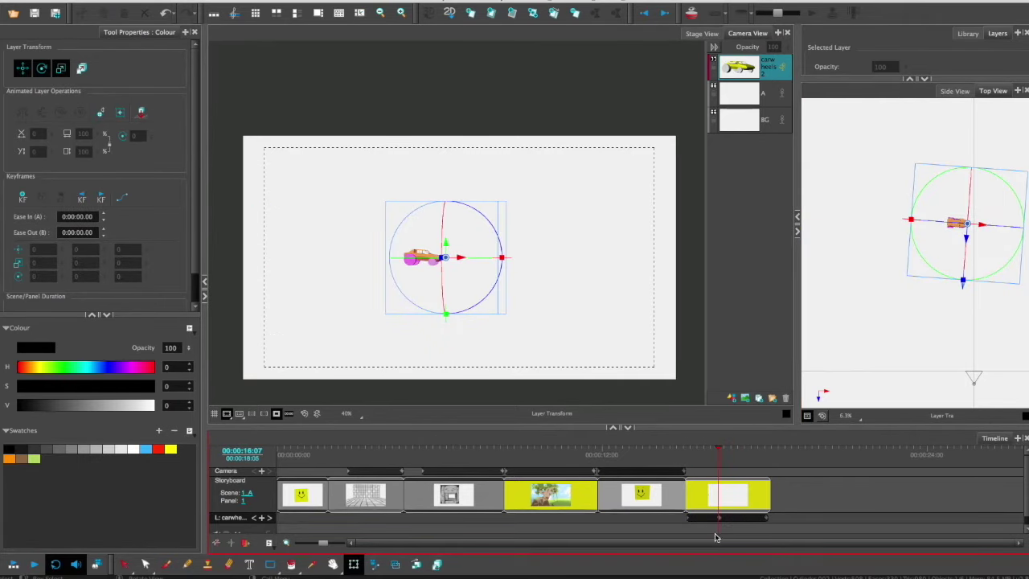
key(space)
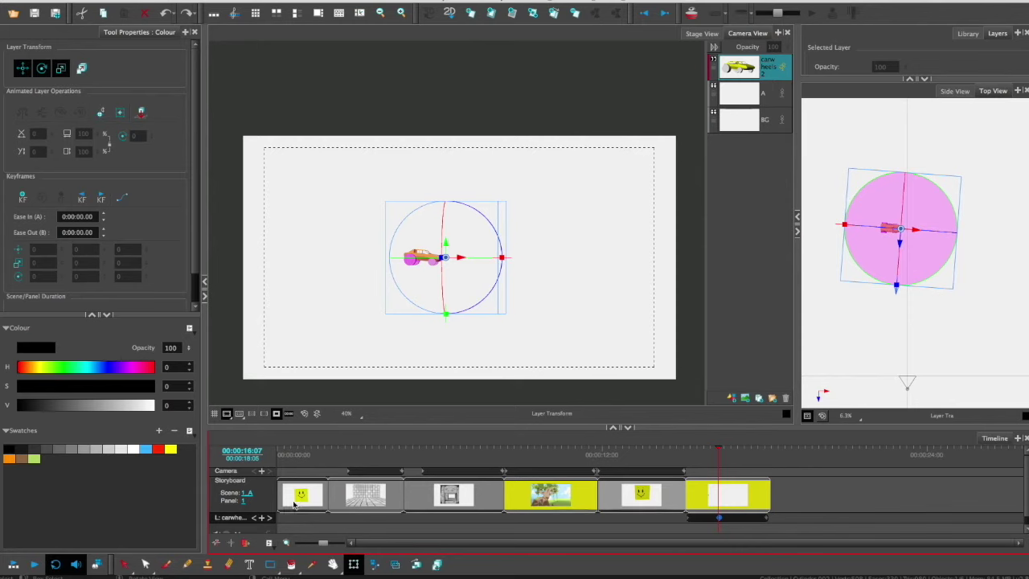
- Rotate the car from overhead and turn it to face forward at its next keyframe
drag(952, 204, 946, 239)
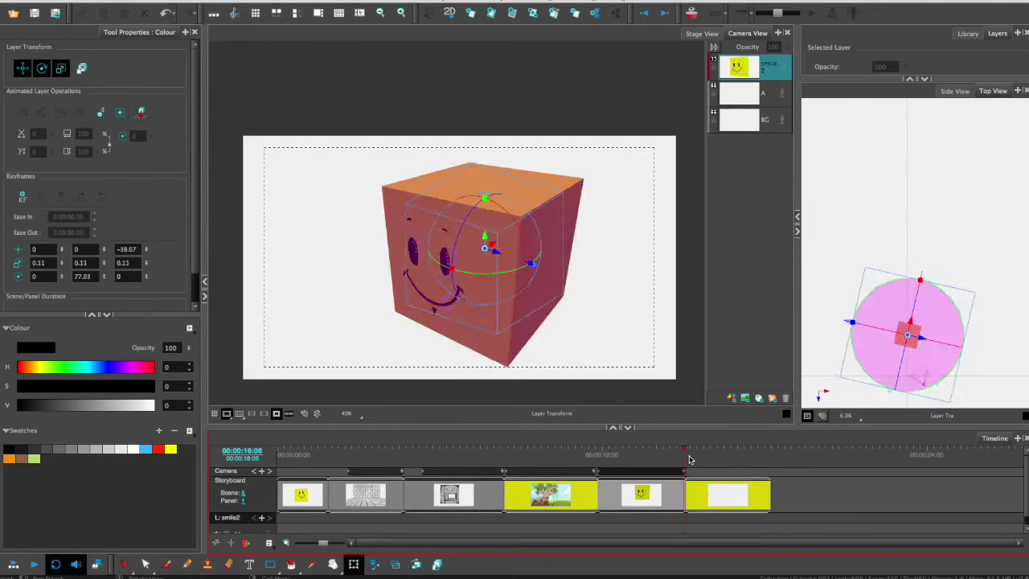
click(270, 518)
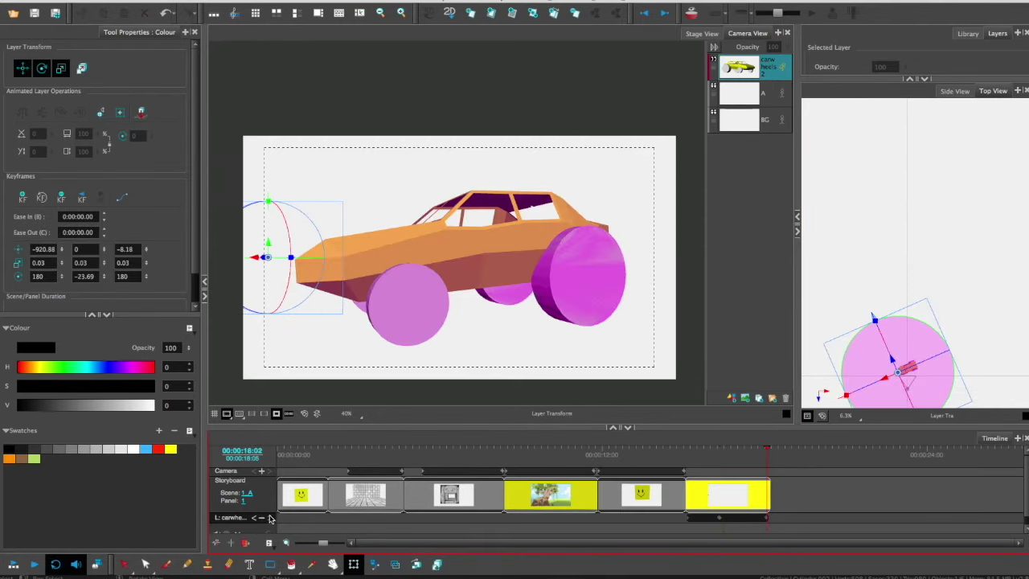
click(723, 518)
drag(962, 247, 914, 233)
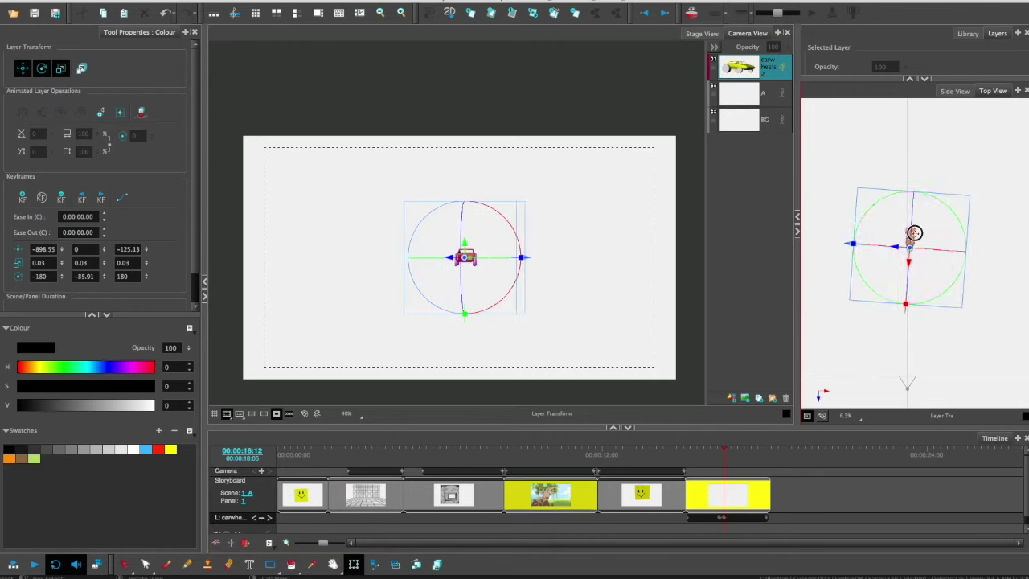
drag(684, 518, 726, 521)
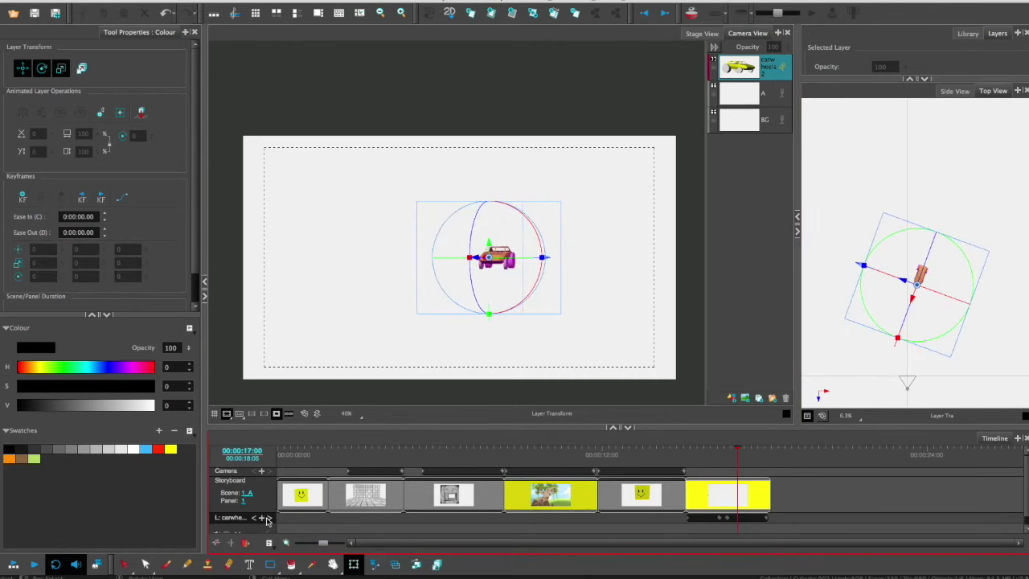
- Set a 17:11 keyframe moving the car left and closer to the camera
click(749, 518)
click(262, 517)
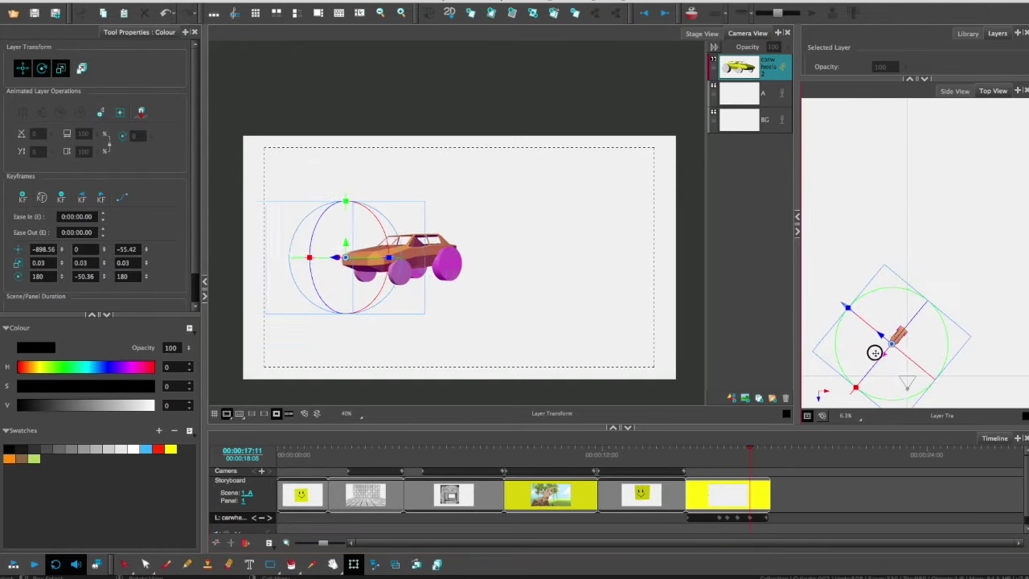
drag(875, 352, 874, 366)
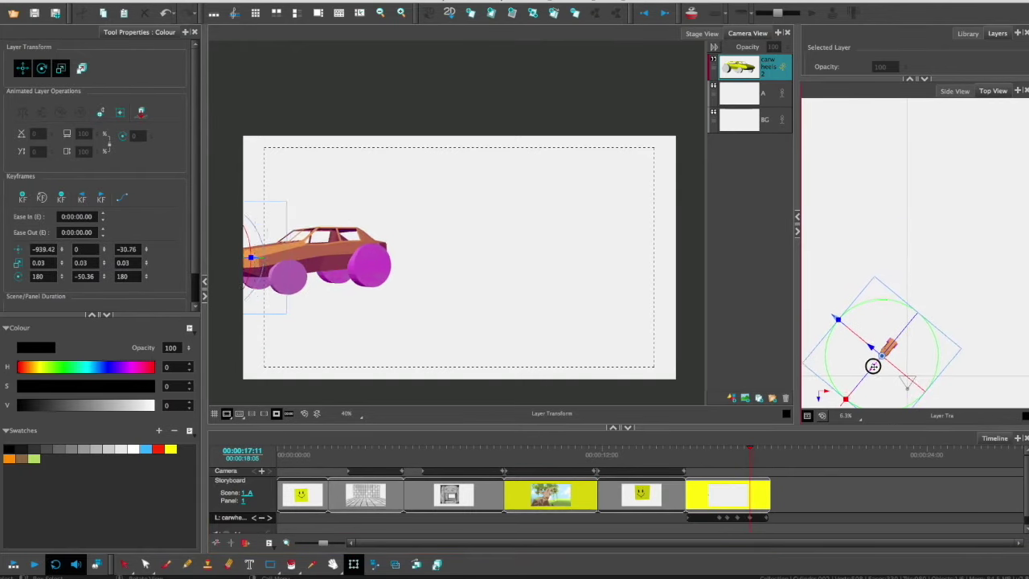
click(738, 469)
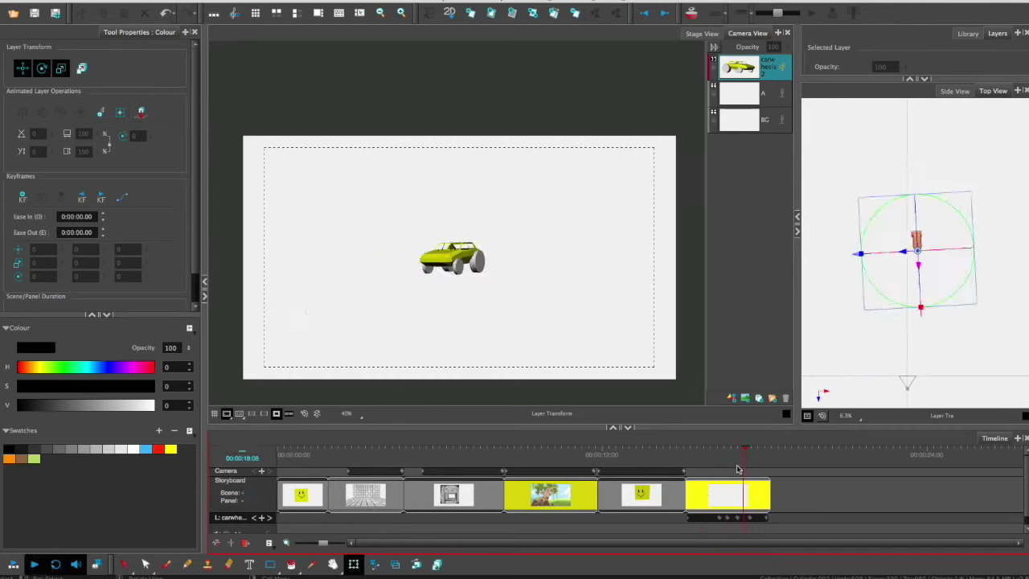
click(757, 518)
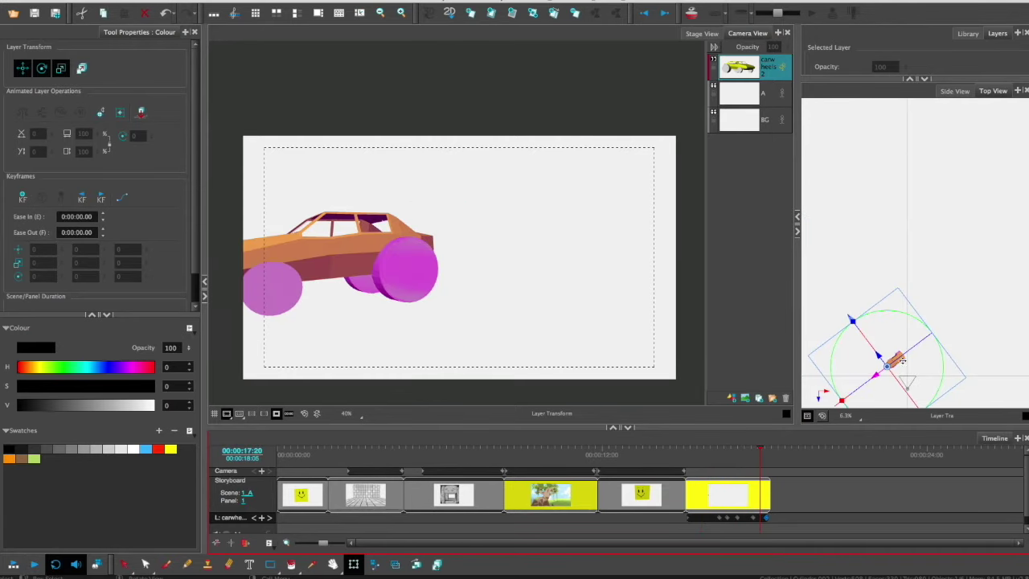
- Shift a car keyframe to a later time and preview the retimed motion
click(749, 456)
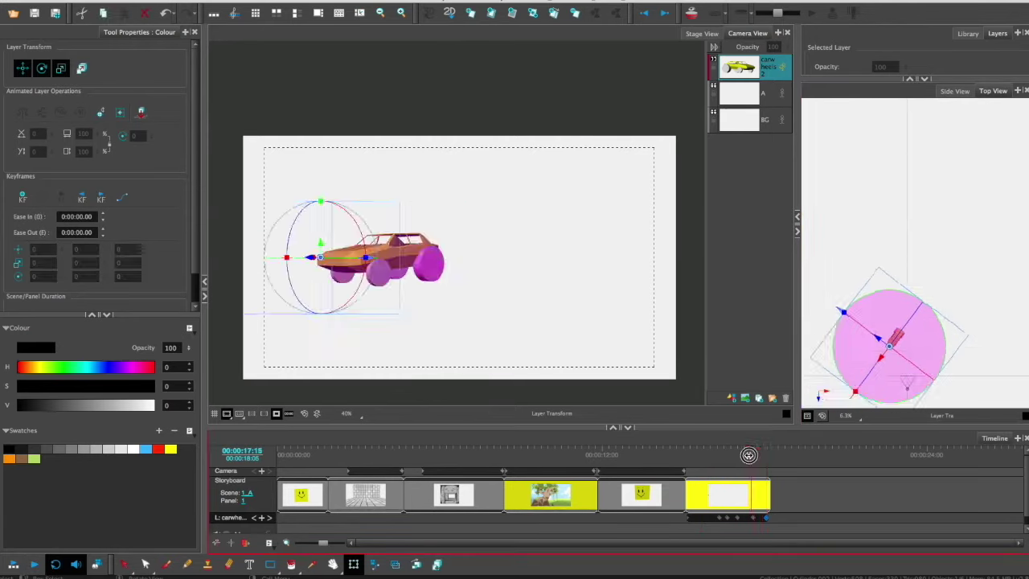
mouse_move(749, 455)
mouse_down()
mouse_move(766, 455)
mouse_move(717, 470)
mouse_move(761, 478)
mouse_up()
drag(767, 522, 782, 522)
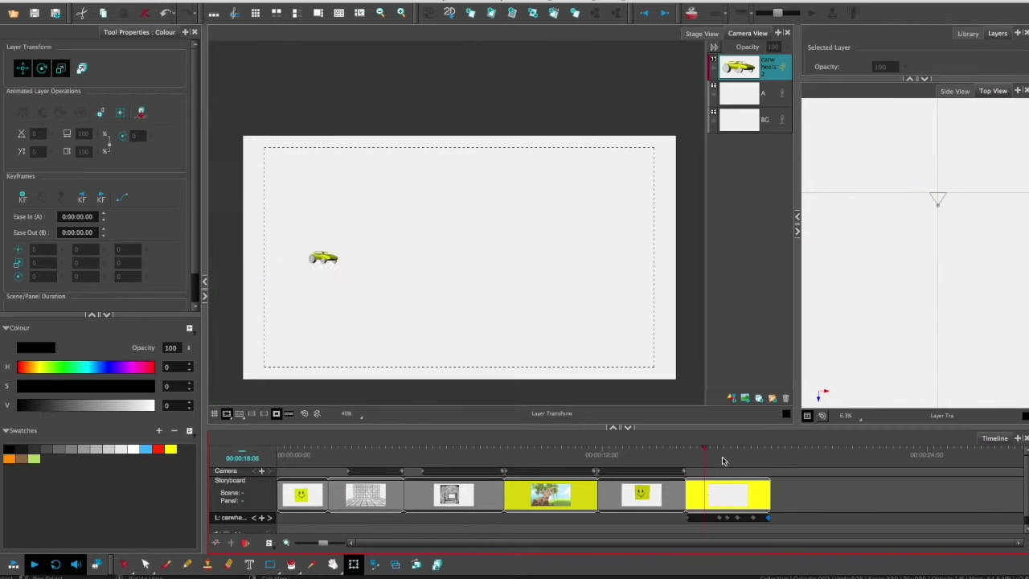
mouse_move(722, 456)
mouse_down()
mouse_move(755, 471)
mouse_move(693, 460)
mouse_up()
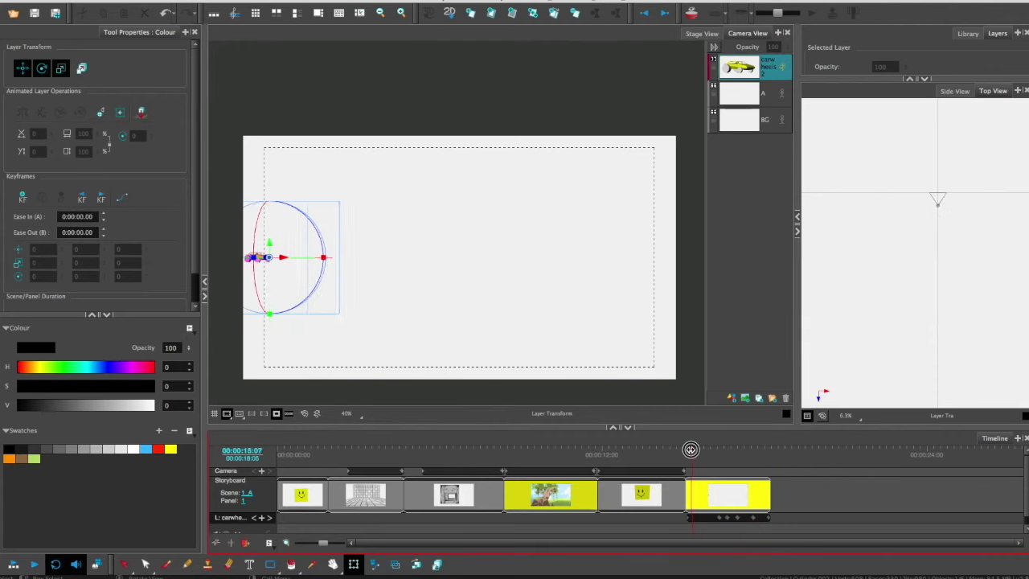
- On layer A at 15:23, draw a large rectangle across the stage
click(752, 93)
click(271, 564)
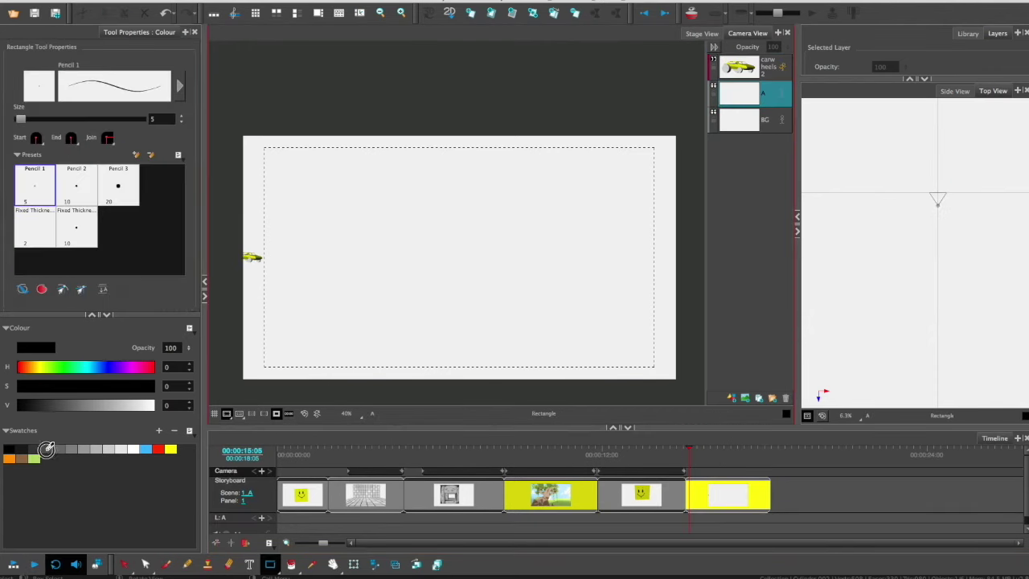
click(707, 471)
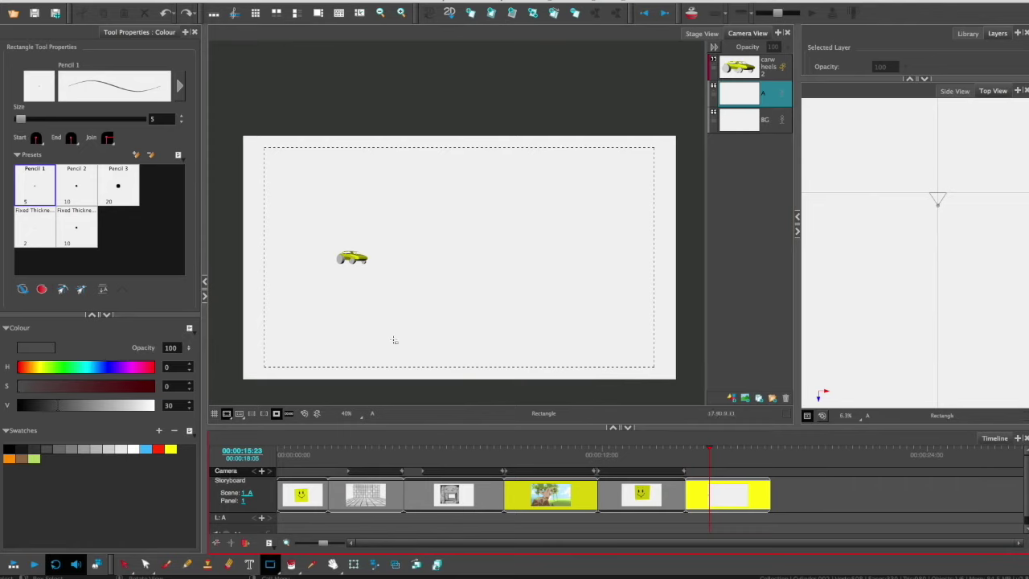
drag(321, 139, 580, 378)
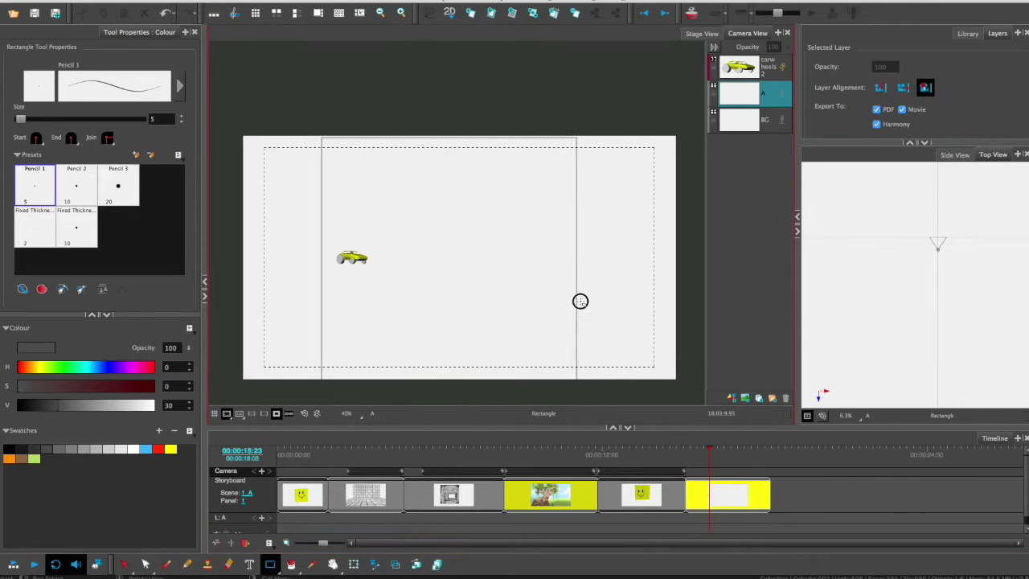
click(94, 450)
- Draw a dark diagonal brush stroke and fill the rectangle grey
key(alt+b)
drag(327, 214, 394, 139)
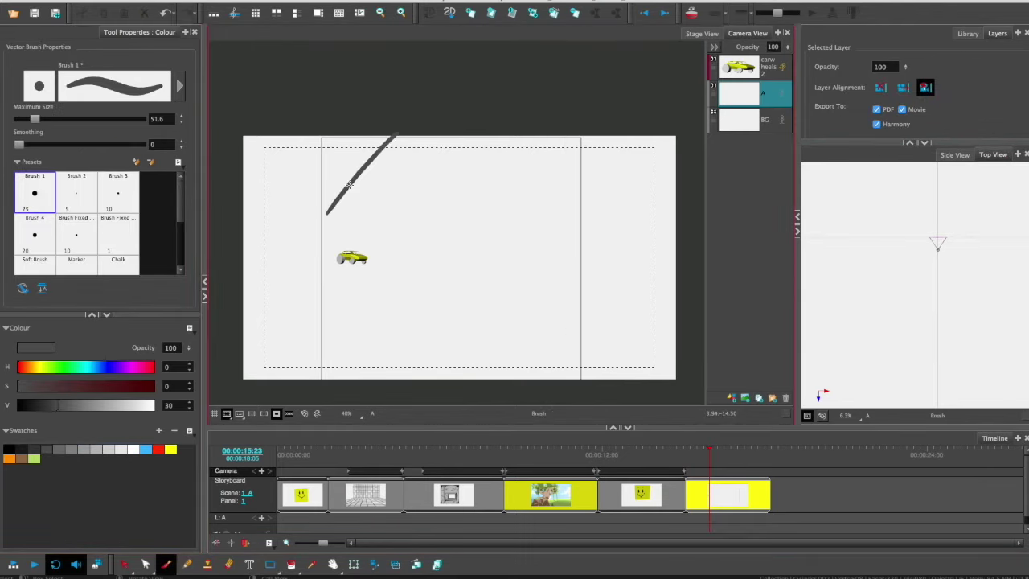
click(291, 564)
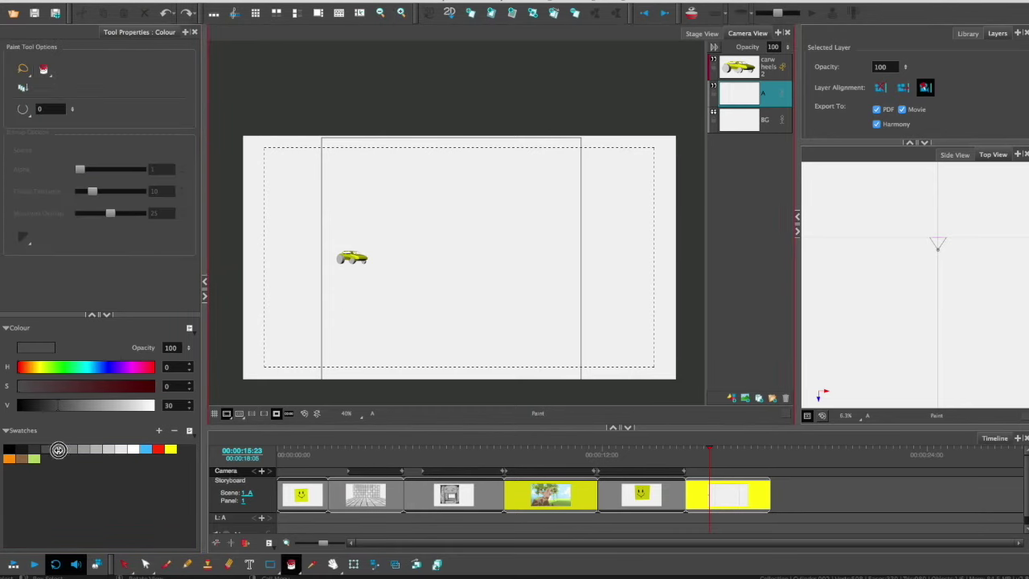
key(alt+b)
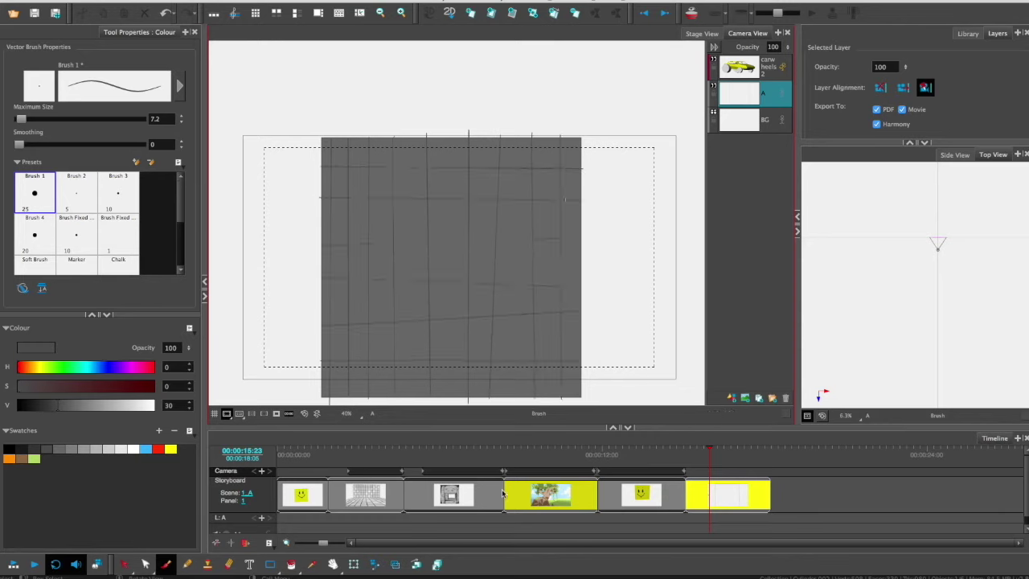
key(alt+4)
- Rotate layer A flat, lower it beneath the car in Side View, and scrub to preview
drag(939, 237, 946, 195)
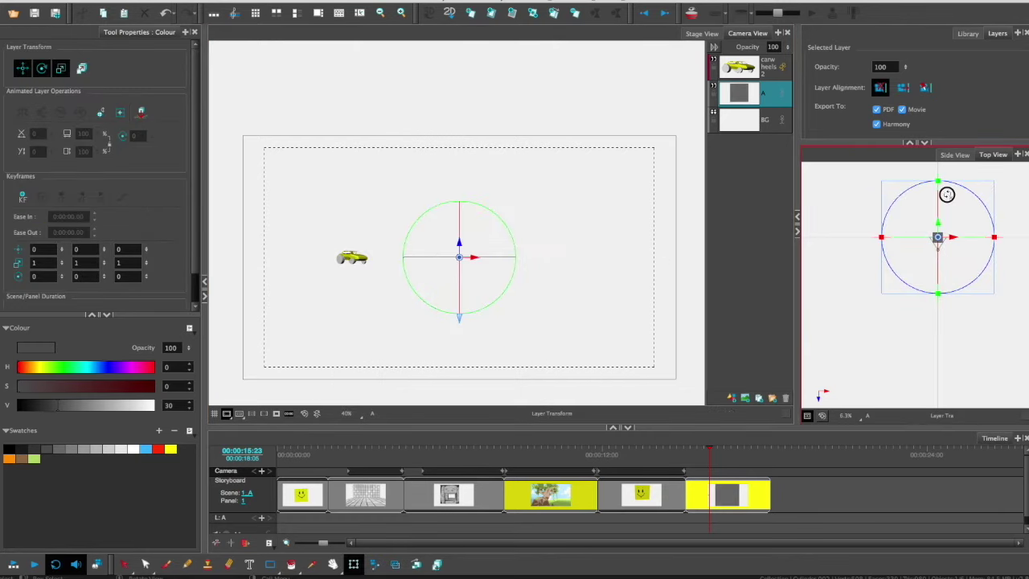
drag(874, 300, 848, 282)
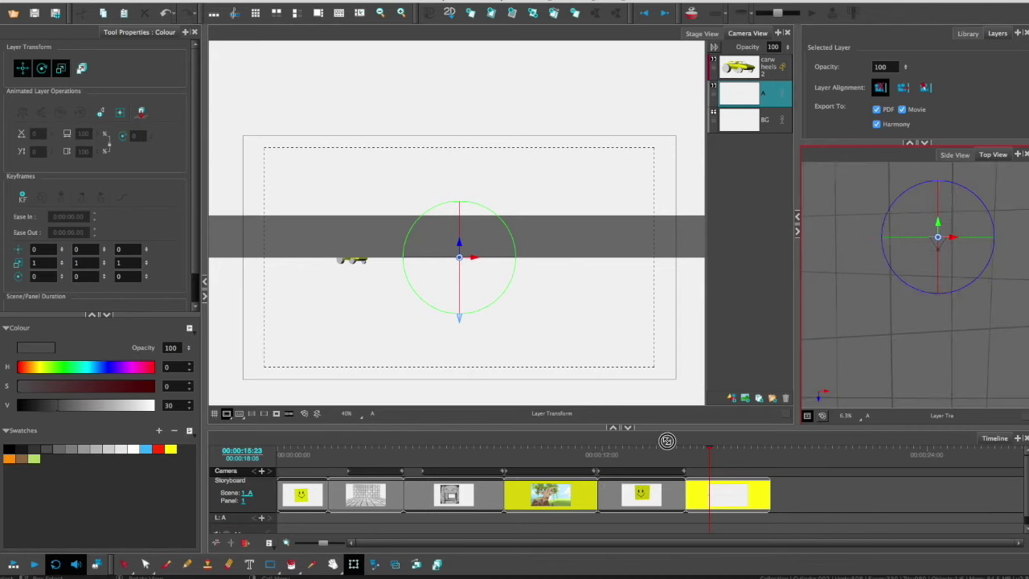
click(956, 156)
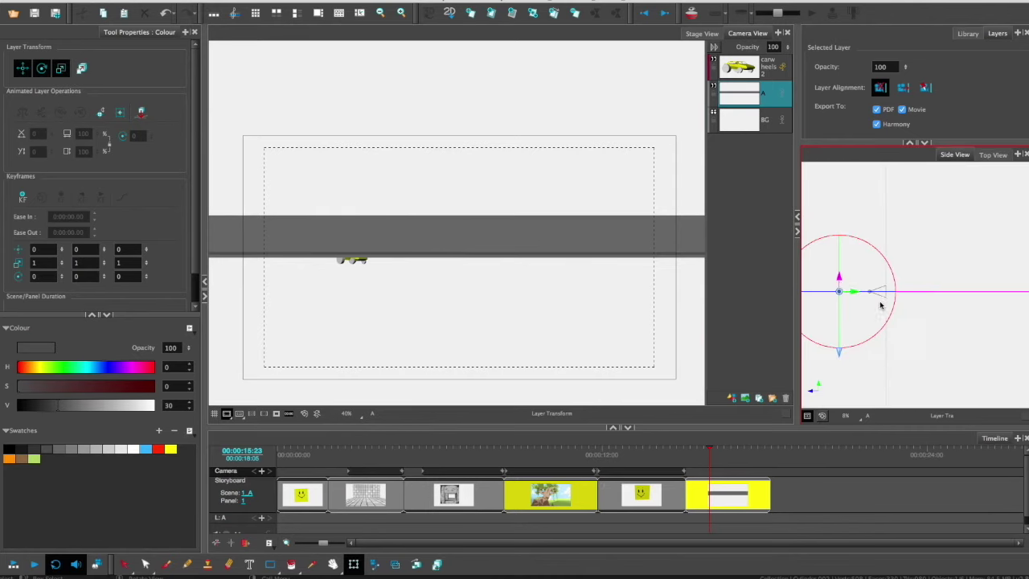
mouse_move(880, 306)
mouse_down()
mouse_move(871, 295)
mouse_move(887, 278)
mouse_up()
click(722, 460)
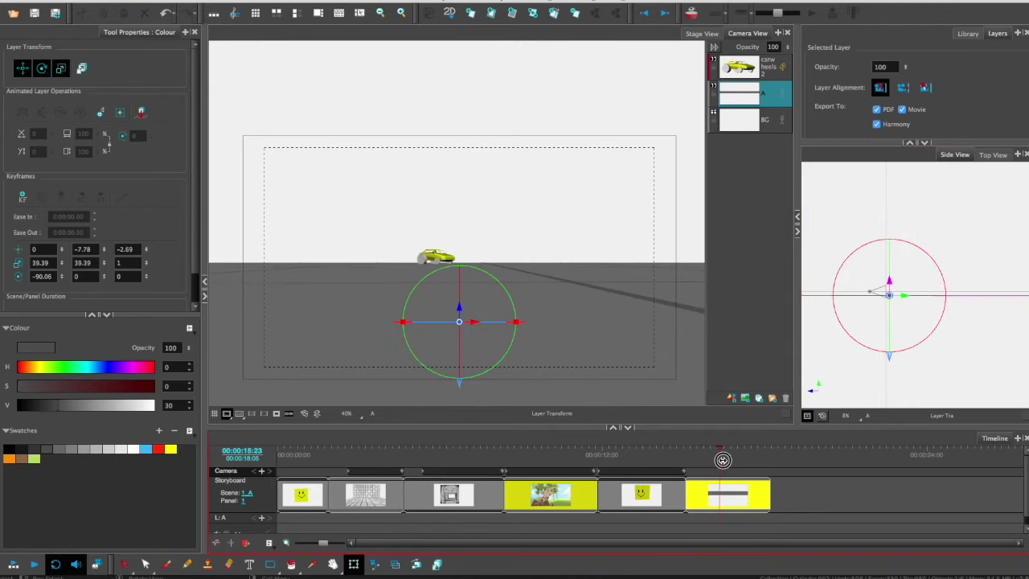
drag(728, 468, 697, 476)
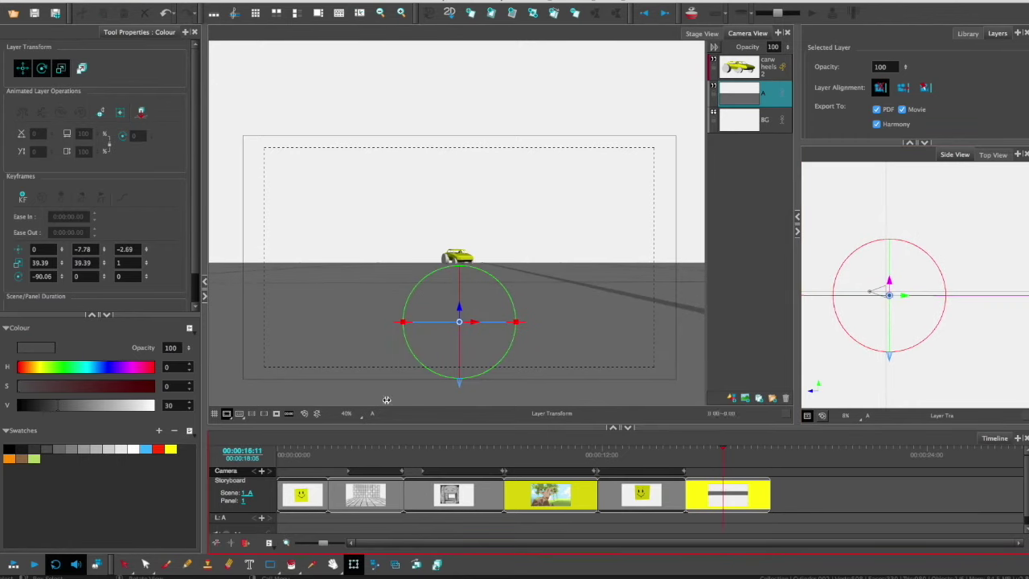
click(689, 474)
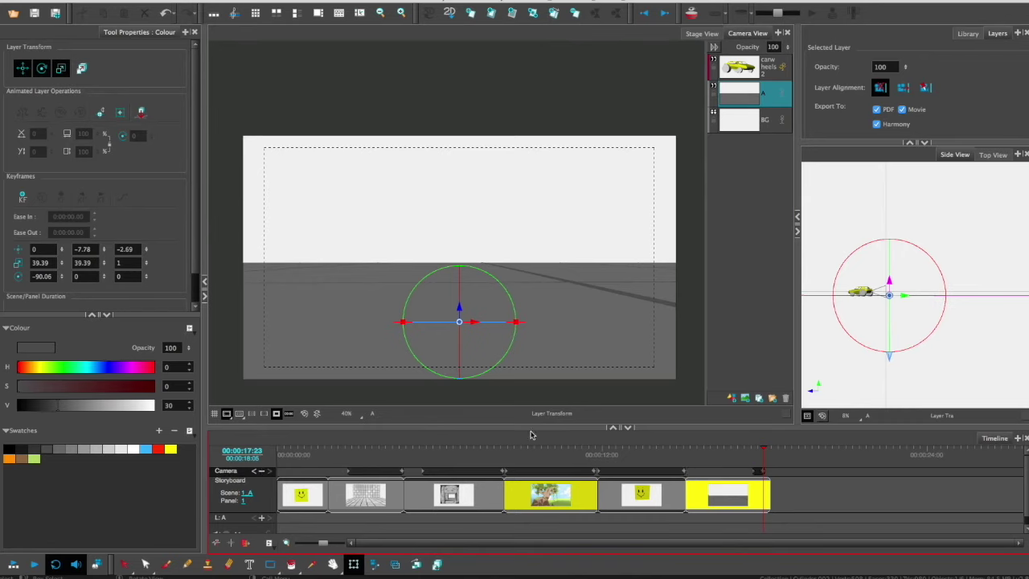
drag(761, 473, 742, 473)
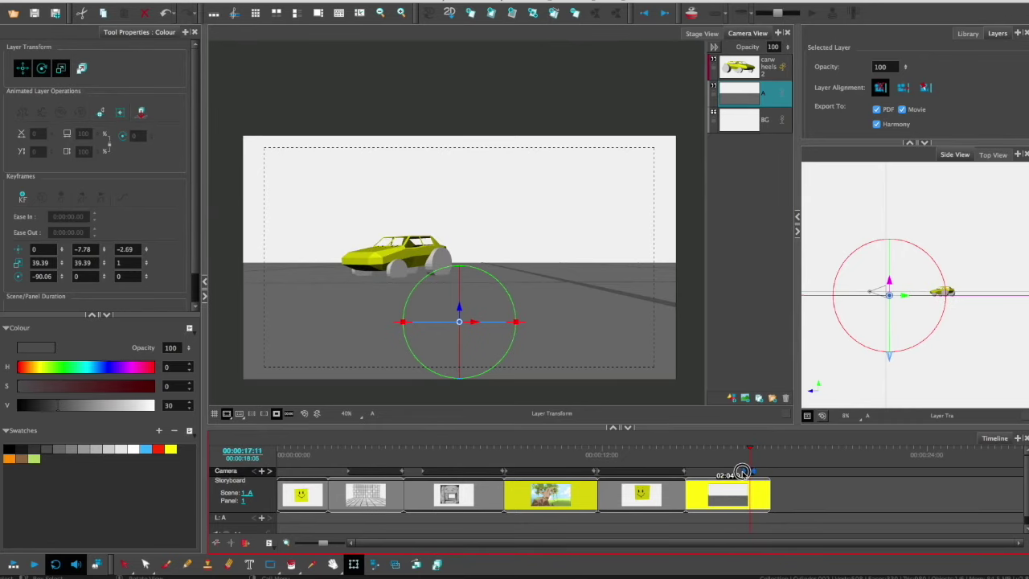
- Keyframe the camera rotation at 17:15 so the car sits centred, then scrub to check
click(374, 564)
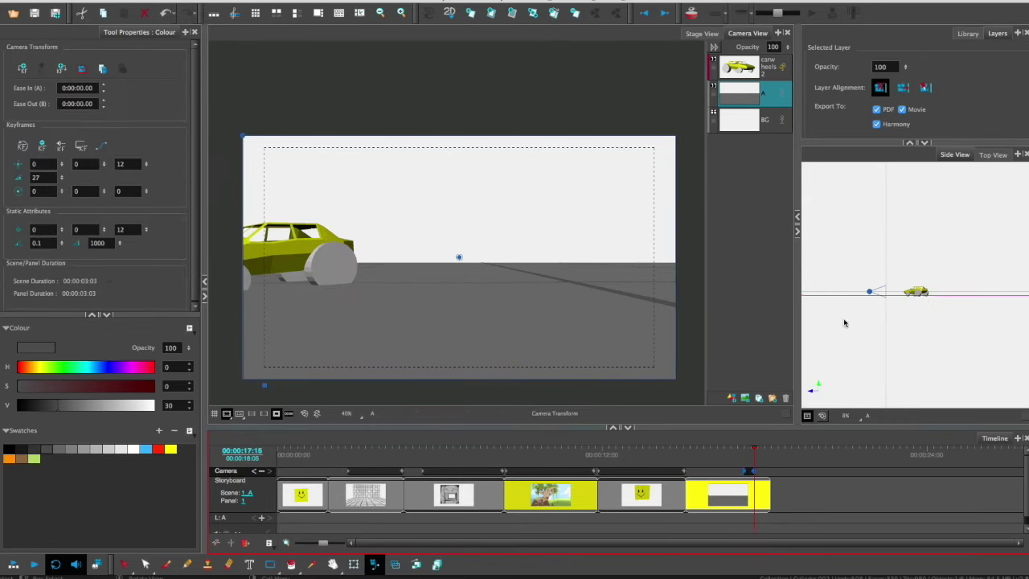
click(754, 455)
drag(651, 233, 626, 357)
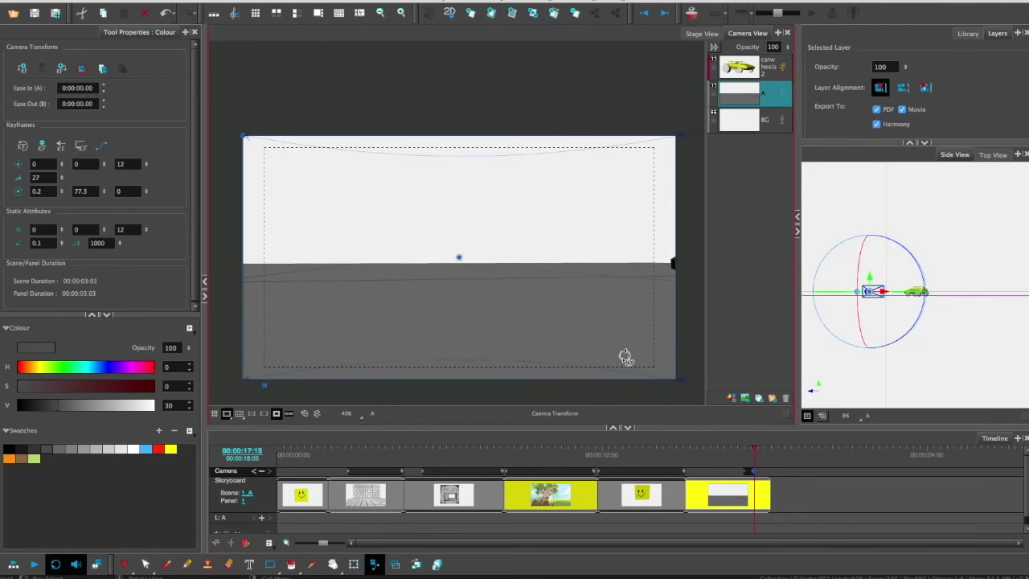
mouse_move(754, 472)
mouse_down()
mouse_move(742, 457)
mouse_move(764, 466)
mouse_up()
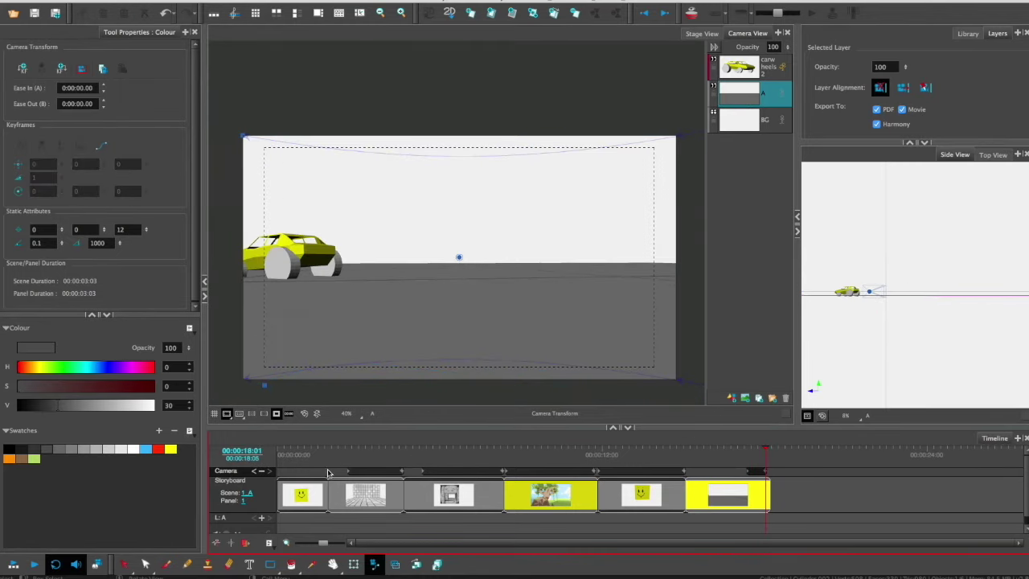
drag(245, 137, 246, 115)
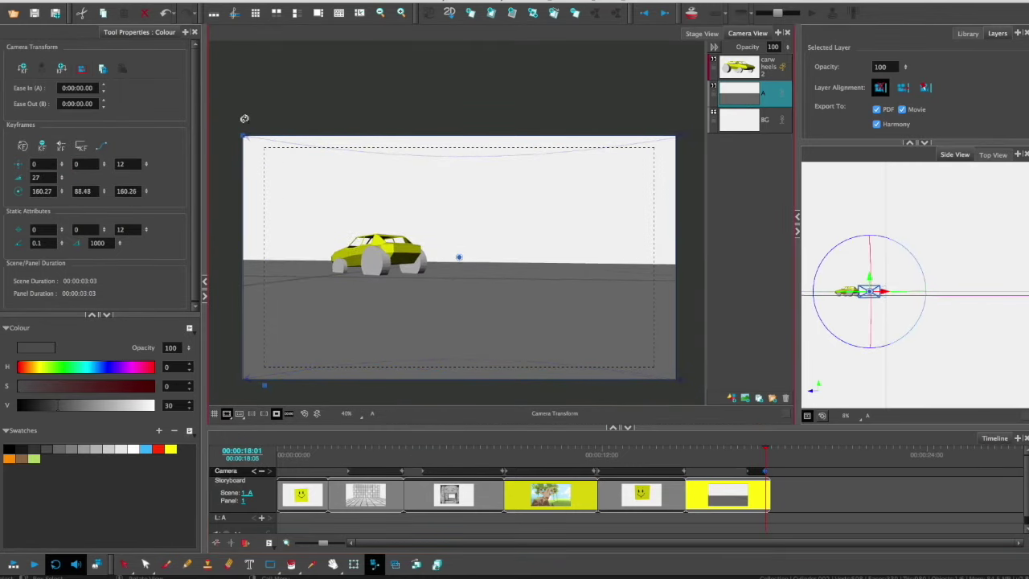
click(256, 472)
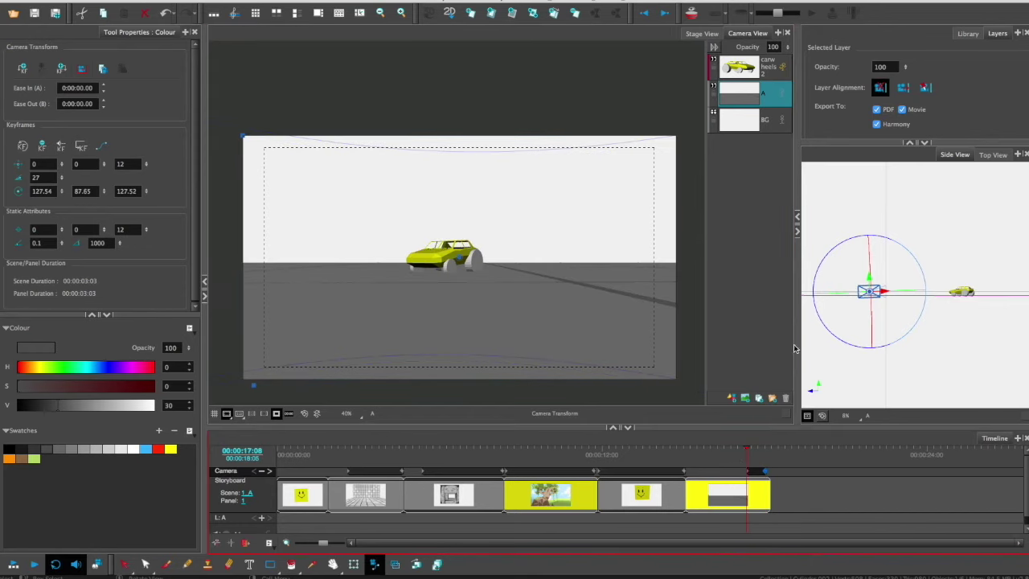
click(683, 464)
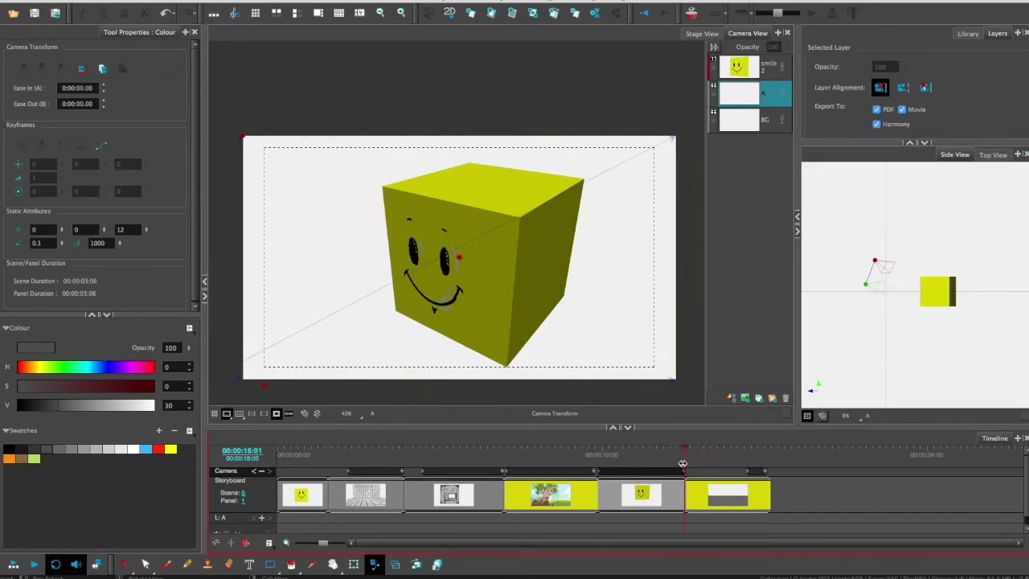
drag(683, 464, 701, 486)
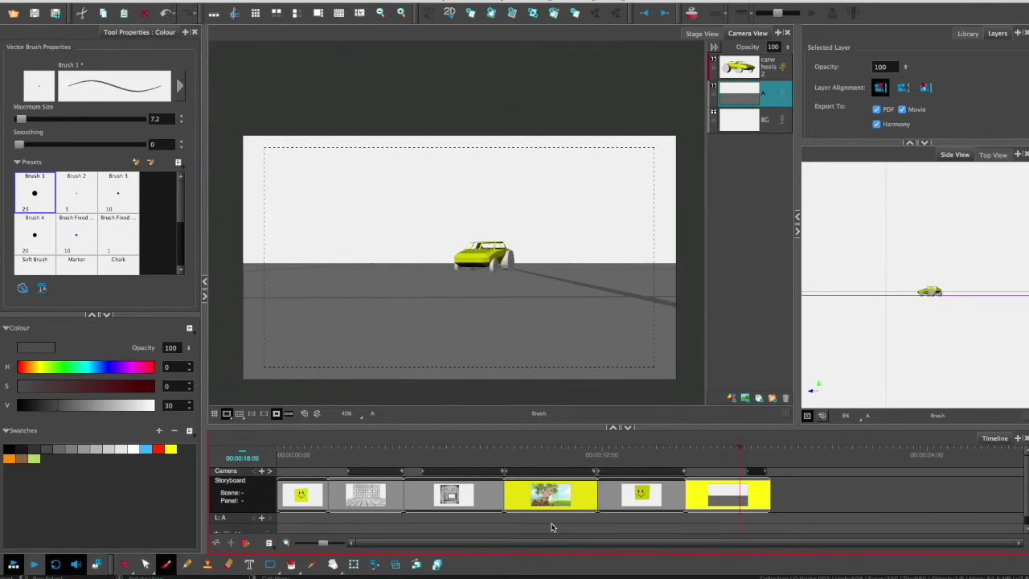
- Split the last car panel at the current frame, then split the new panel again
mouse_move(758, 455)
mouse_down()
mouse_move(712, 454)
mouse_move(756, 459)
mouse_move(735, 456)
mouse_move(726, 467)
mouse_up()
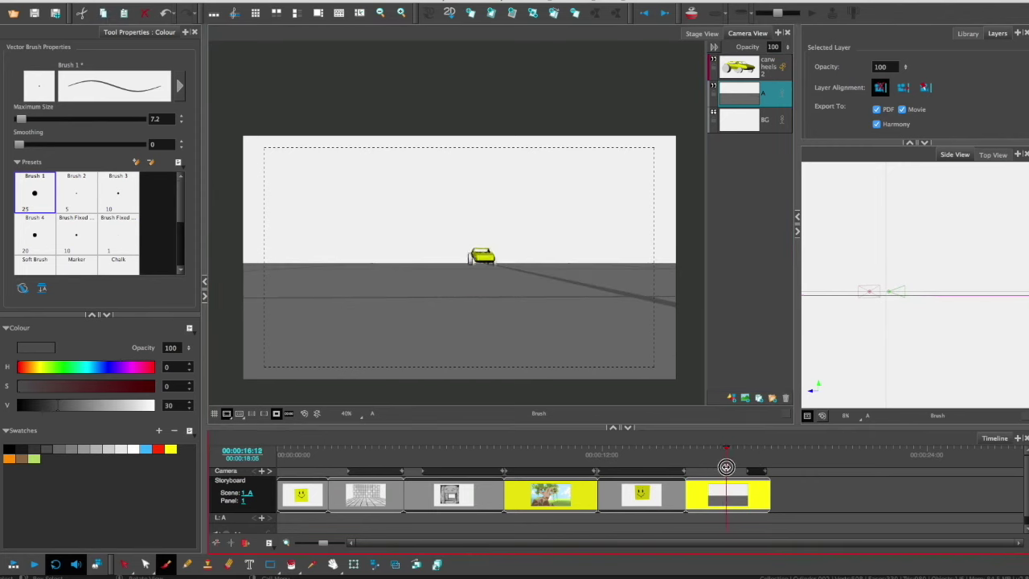
right_click(716, 462)
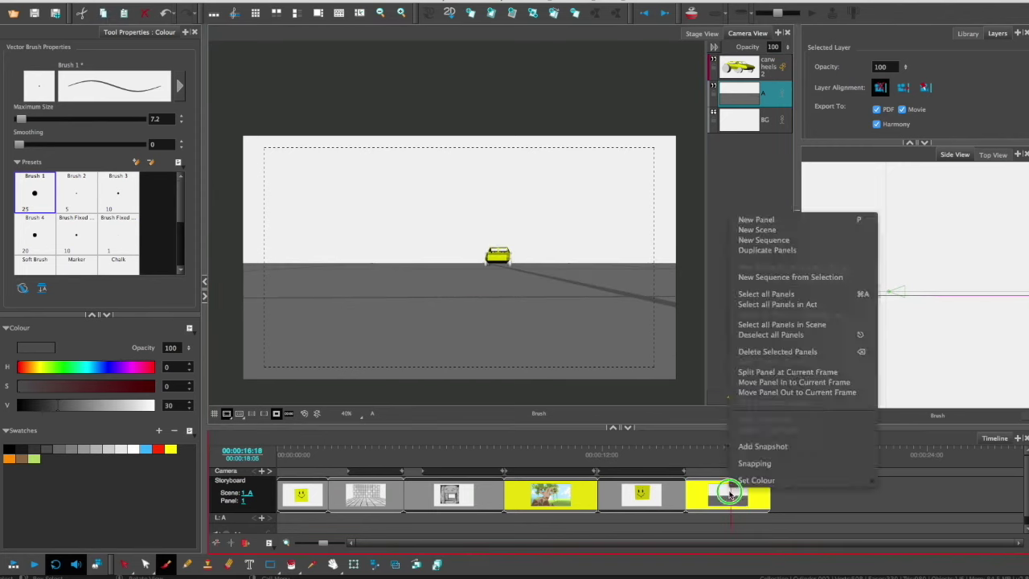
click(764, 376)
click(743, 500)
right_click(748, 500)
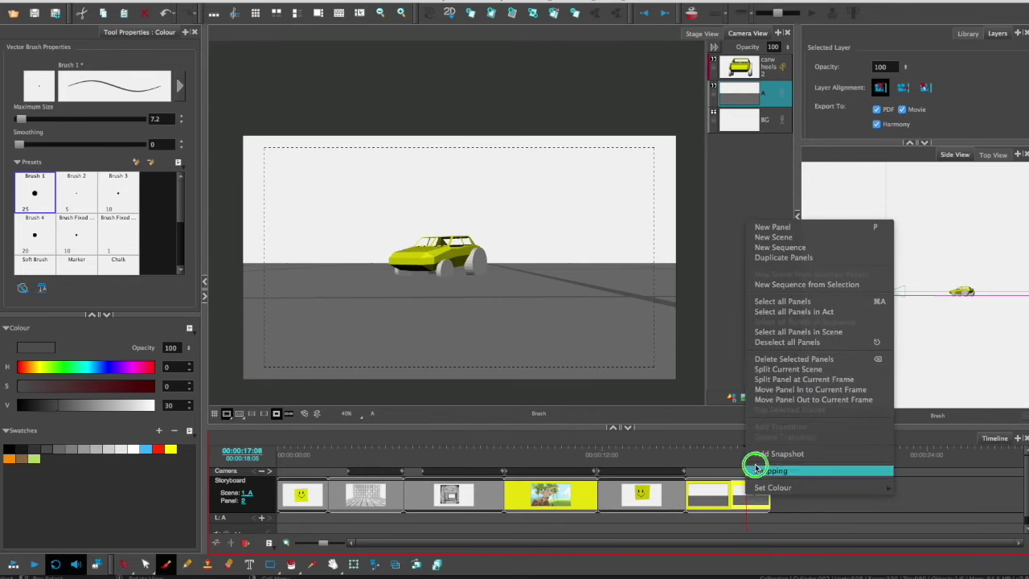
click(763, 376)
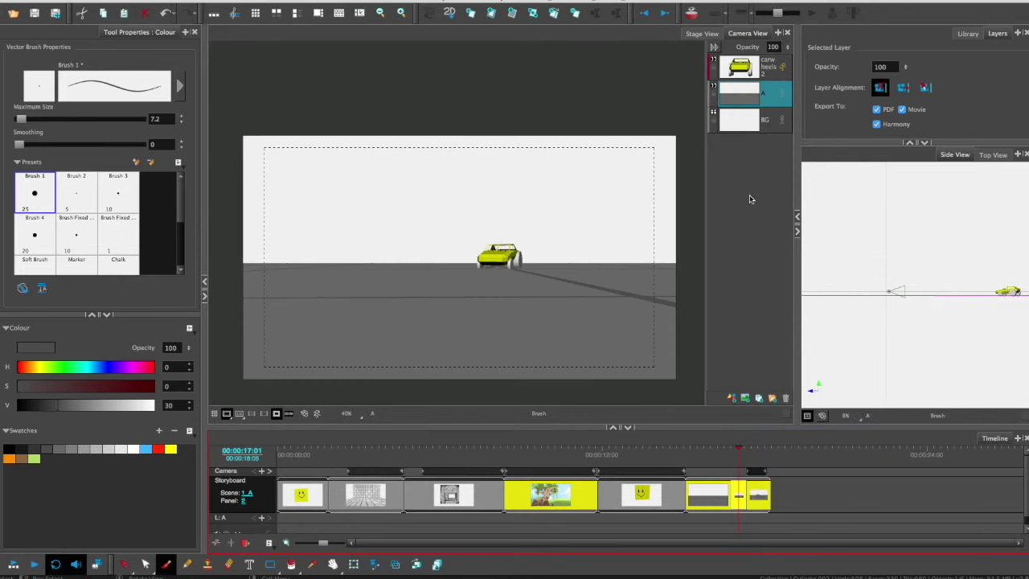
- On new layer B, outline a jagged dust cloud in light grey and fill it darker grey
key(ctrl+r)
click(121, 449)
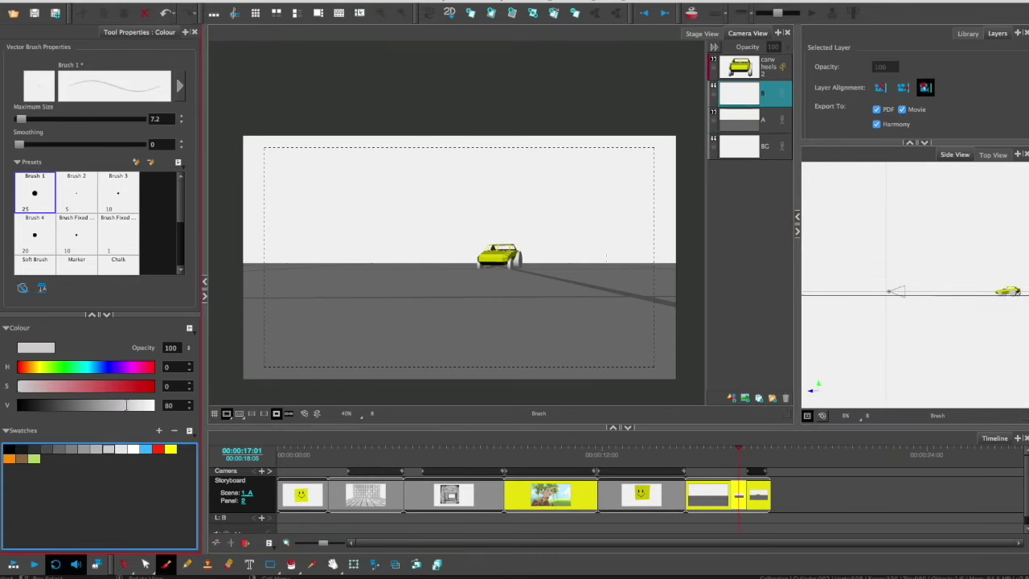
drag(527, 270, 625, 220)
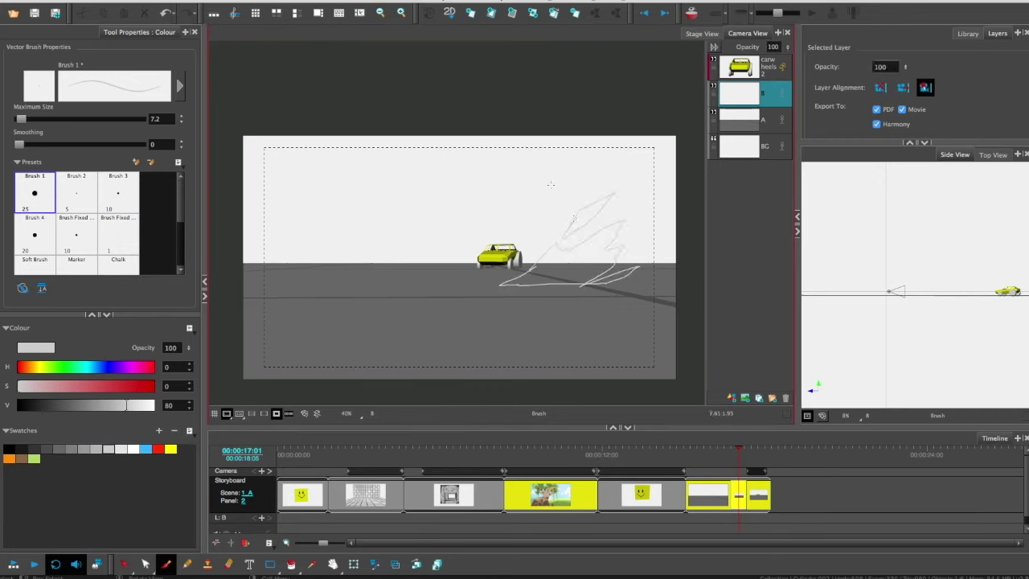
click(84, 450)
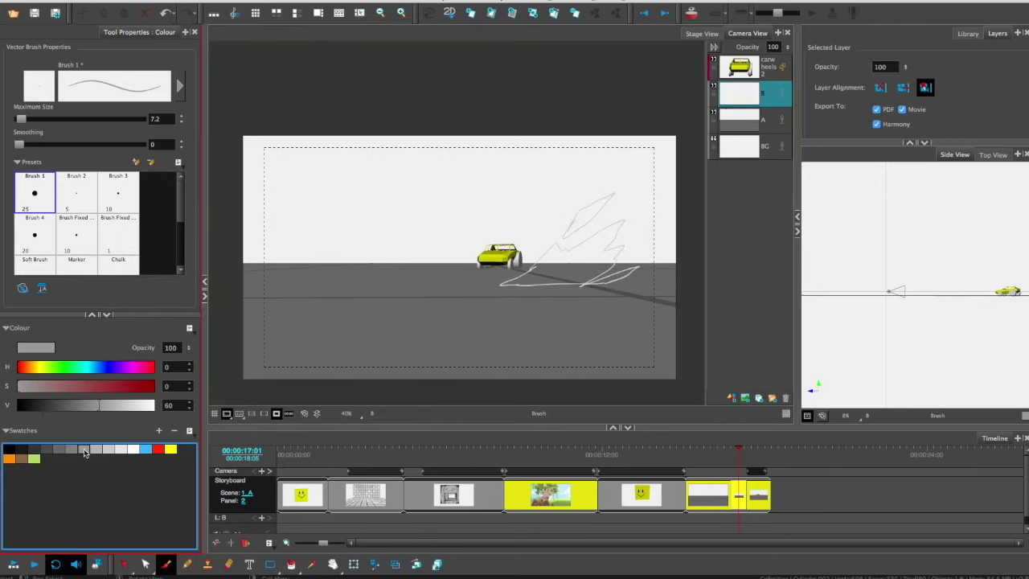
click(293, 564)
click(617, 277)
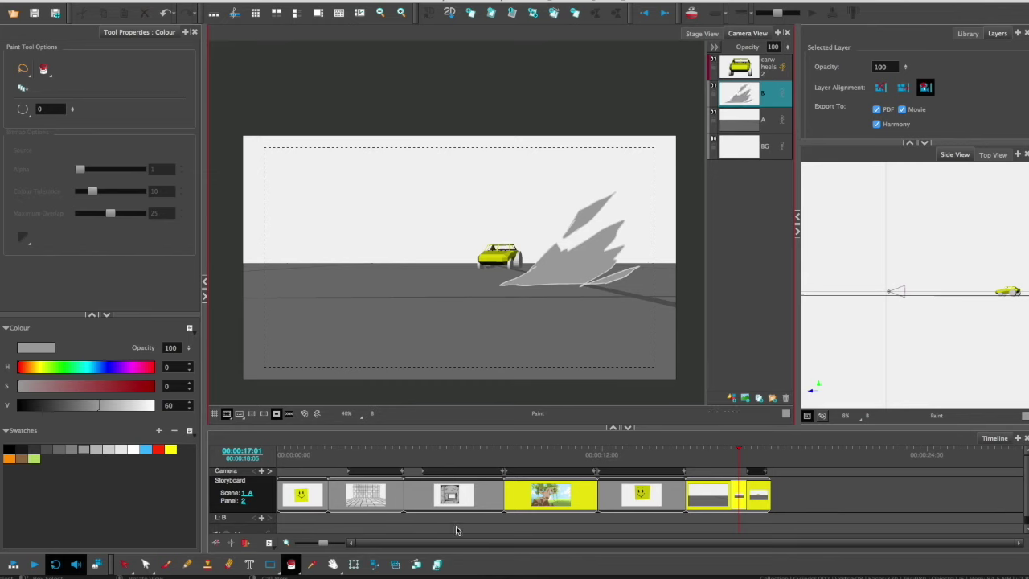
key(alt+b)
- Draw black SCREEE lettering slanting upward above the car
click(9, 449)
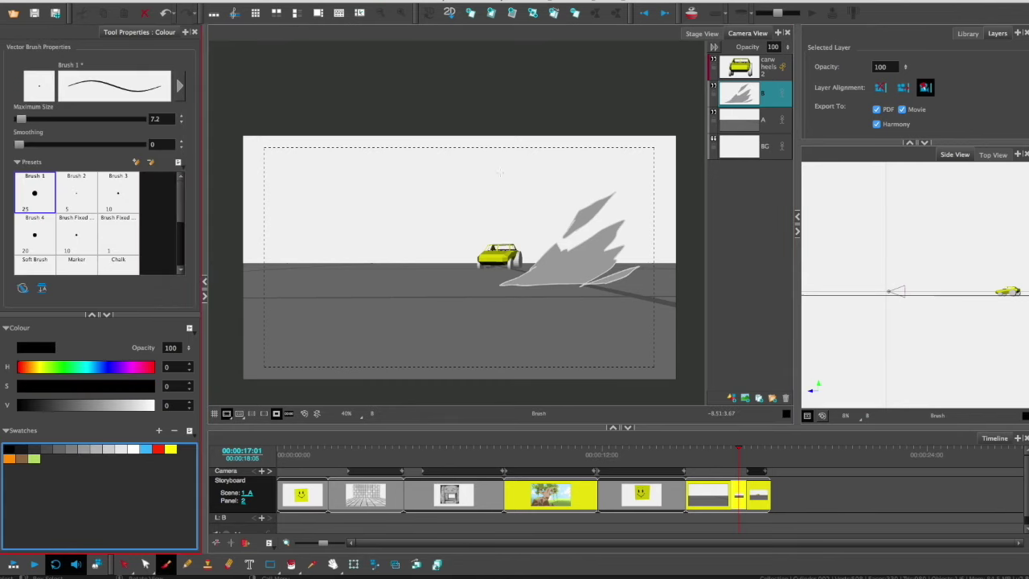
drag(437, 174, 406, 197)
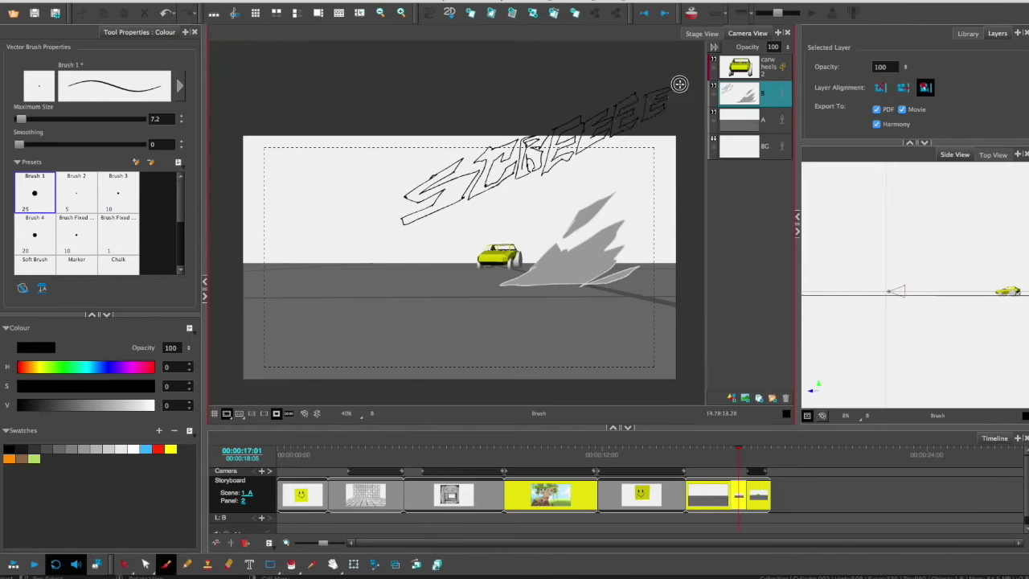
key(alt+i)
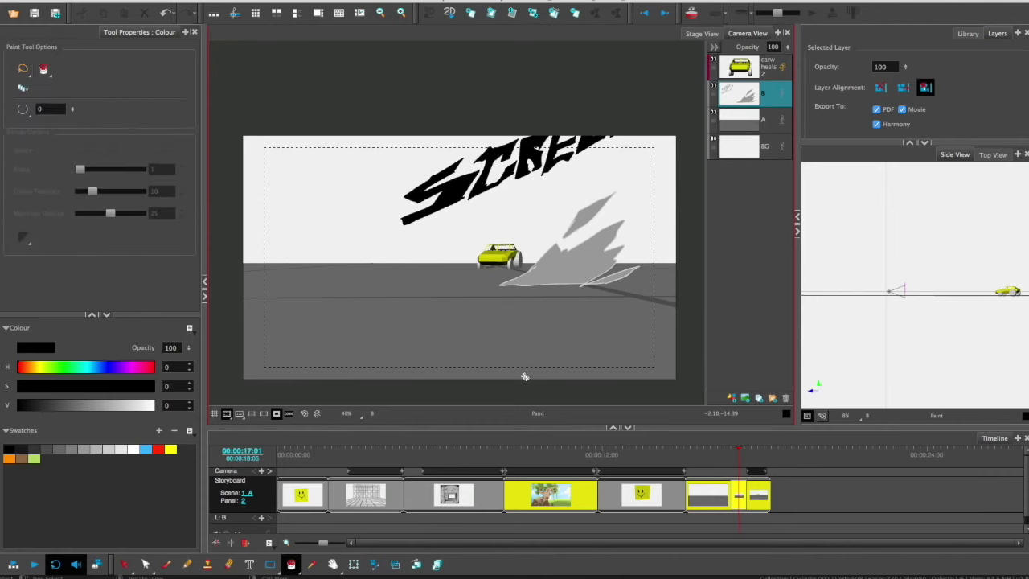
- Rotate the SCREEE lettering to a diagonal and place it just above the car
click(355, 563)
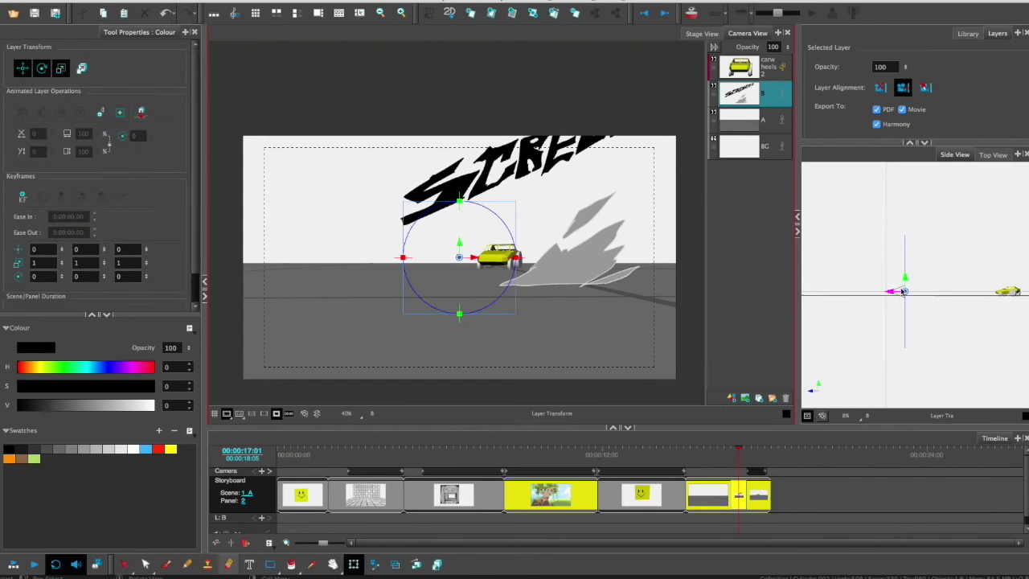
drag(904, 291, 927, 286)
key(ctrl+z)
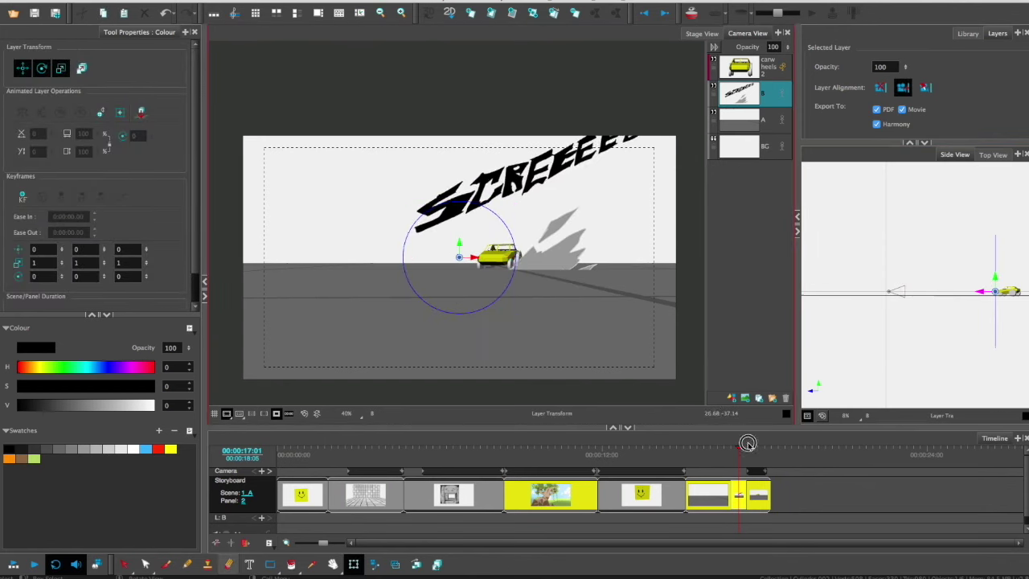
drag(471, 258, 481, 258)
key(alt+b)
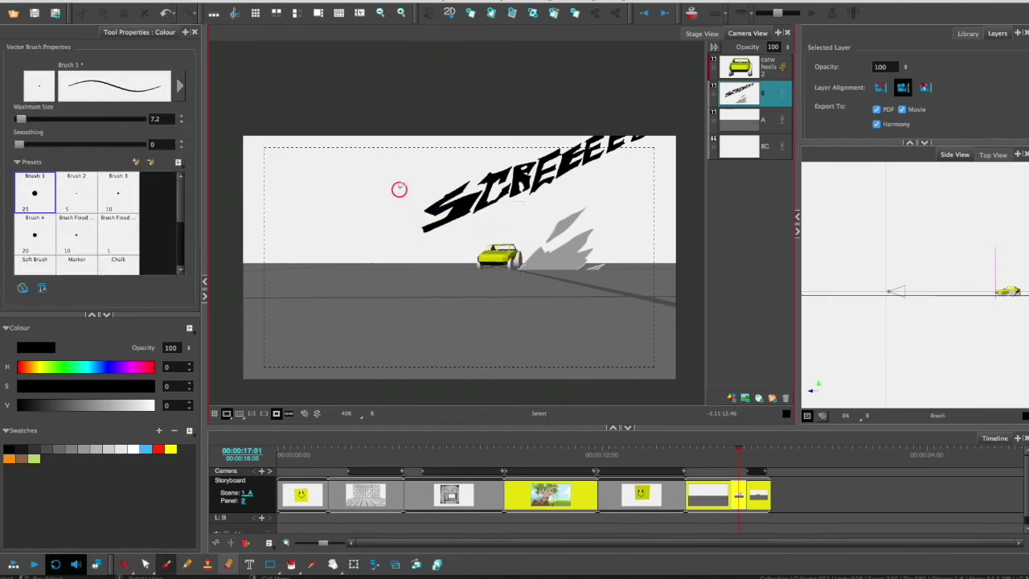
mouse_move(659, 117)
mouse_down()
mouse_move(653, 161)
mouse_move(535, 233)
mouse_up()
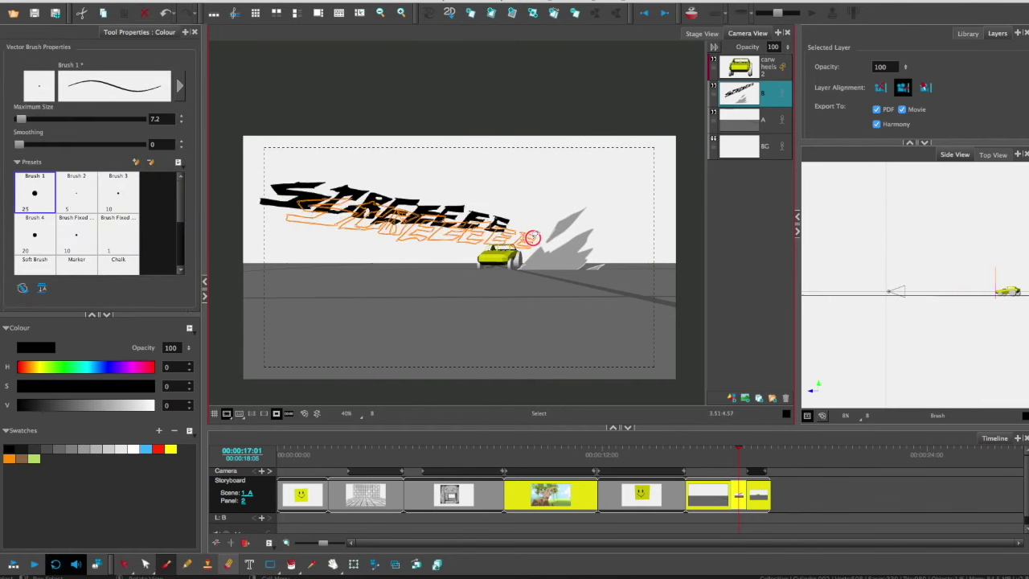
- Shrink the SCREEE lettering and move it up, checking it against the earlier car panel
click(353, 565)
drag(984, 292, 997, 296)
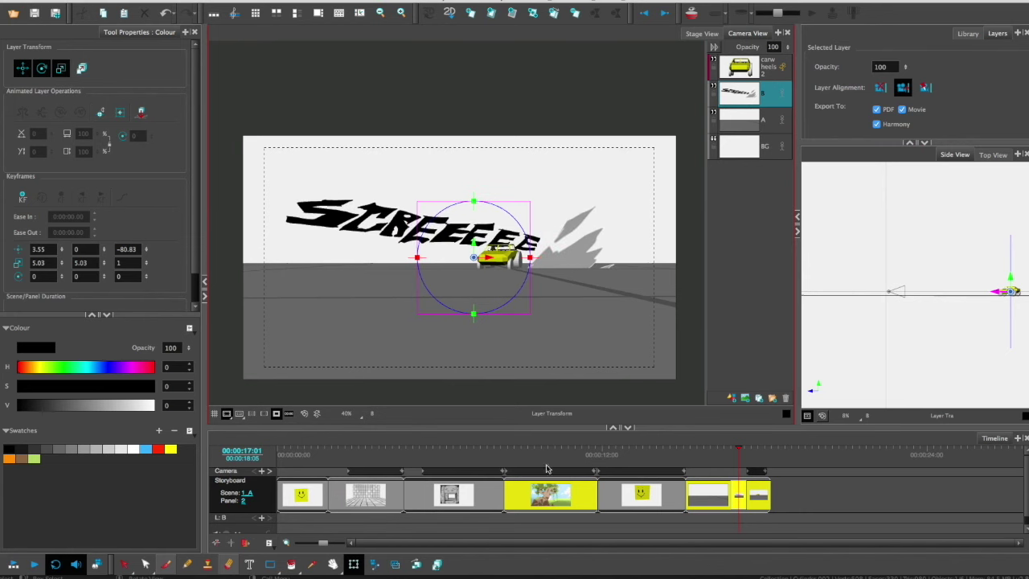
click(725, 453)
click(736, 453)
key(alt+b)
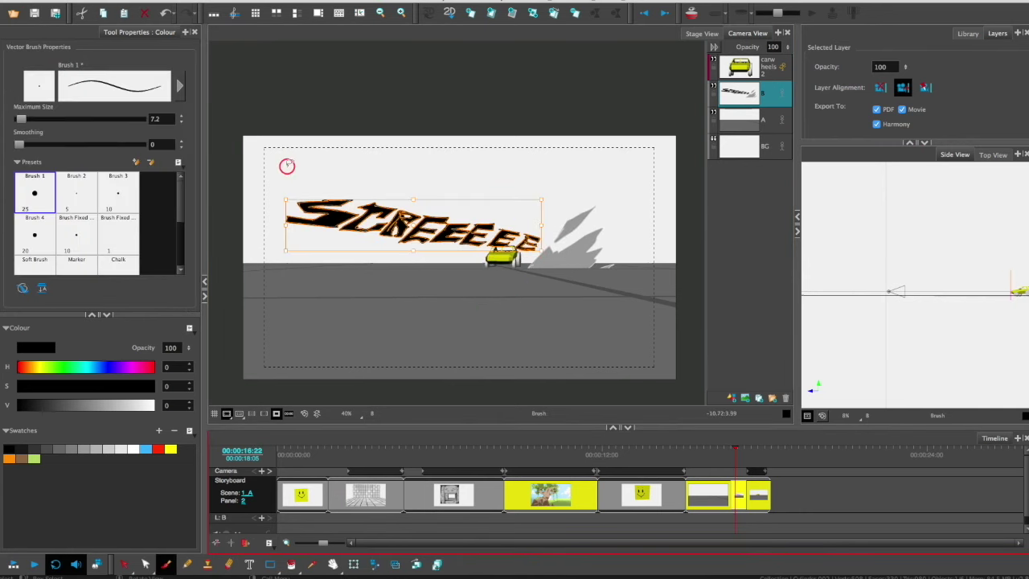
mouse_move(528, 237)
mouse_down()
mouse_move(543, 172)
mouse_move(460, 218)
mouse_up()
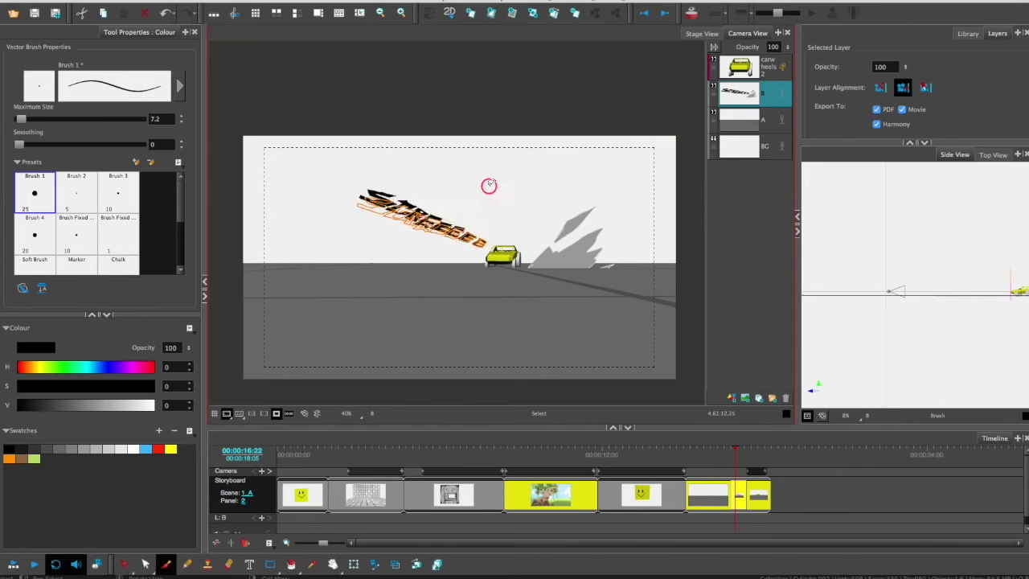
key(alt+s)
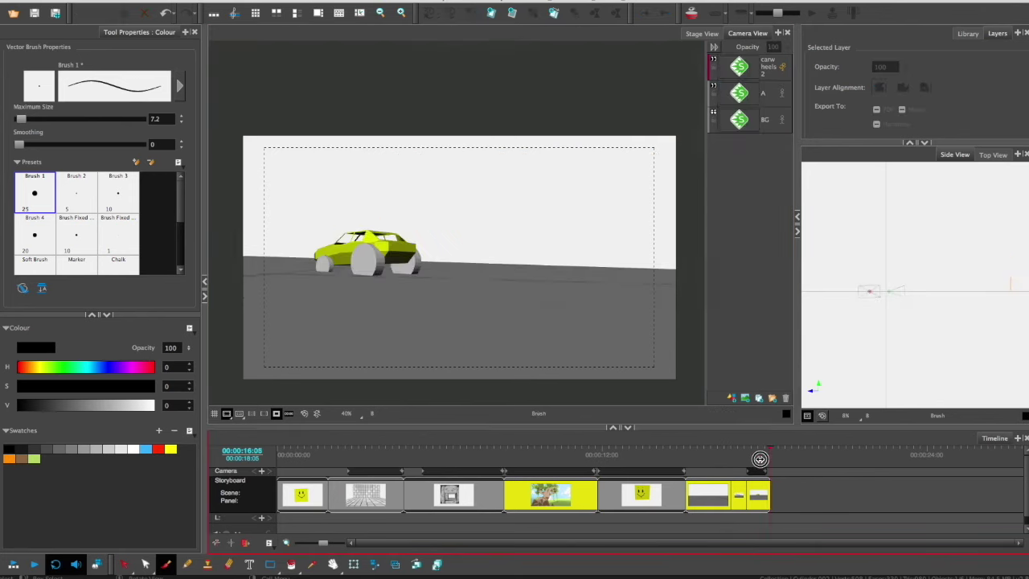